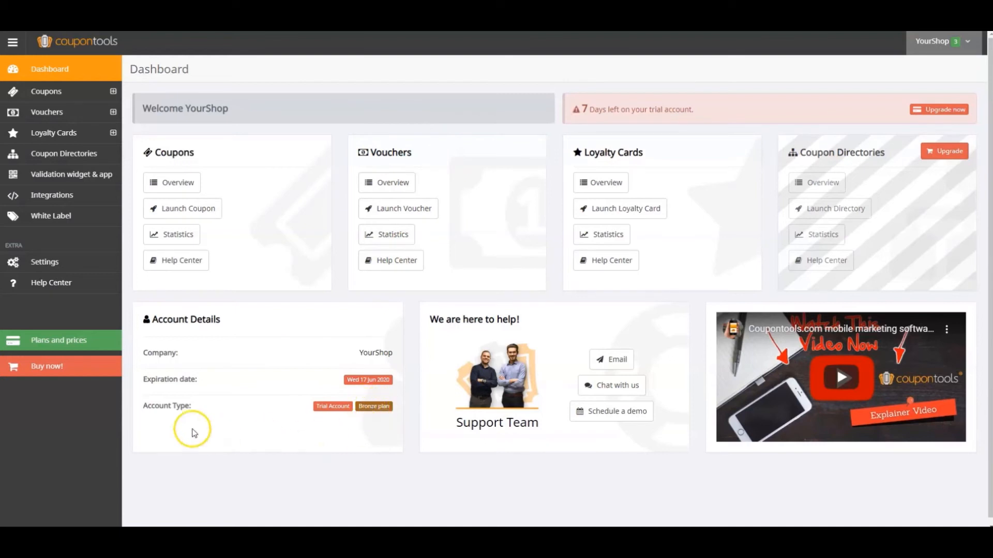
Step: Upgrade the trial account from Bronze to the Silver plan and return to the dashboard
{"action": "left_click", "coordinate": [76, 342]}
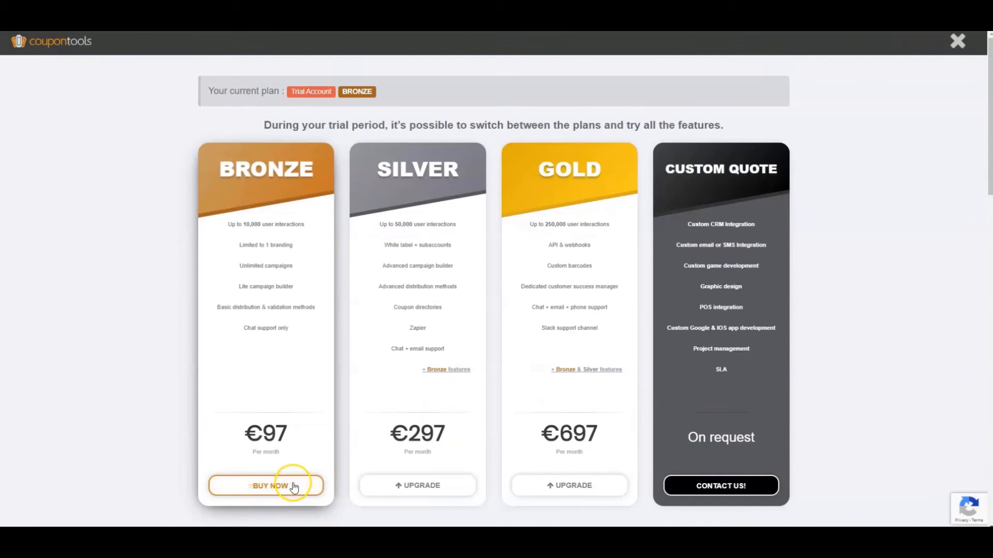
{"action": "left_click", "coordinate": [400, 487]}
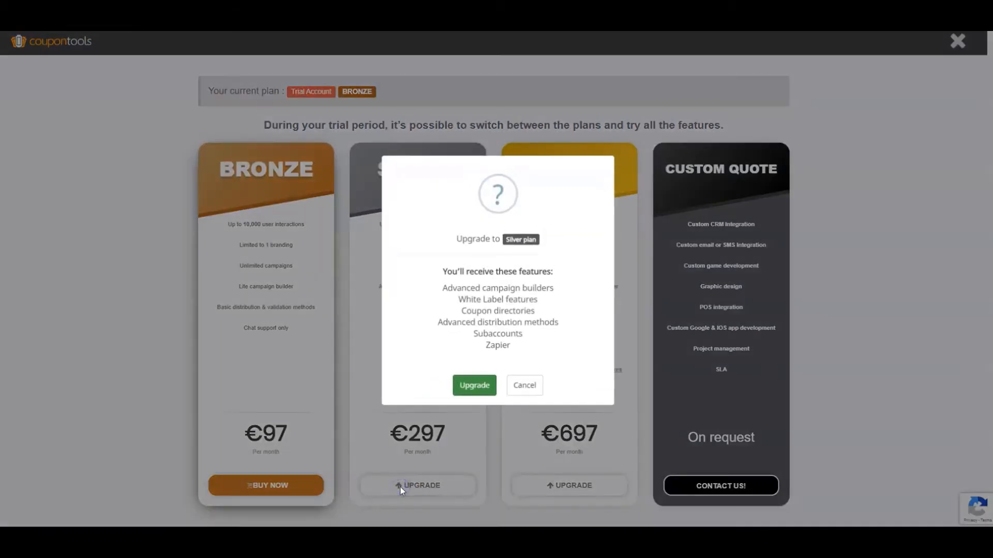
{"action": "left_click", "coordinate": [472, 387]}
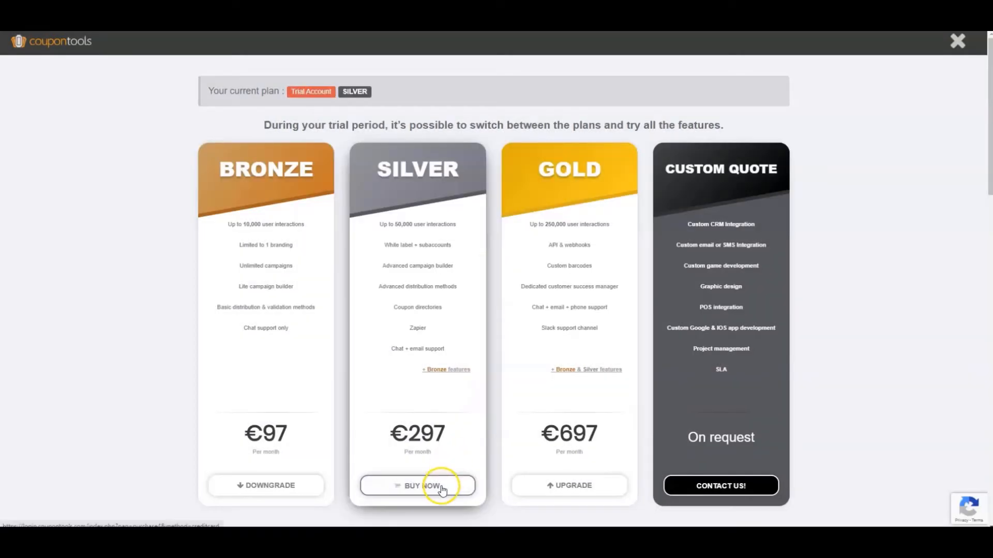
{"action": "left_click", "coordinate": [473, 488]}
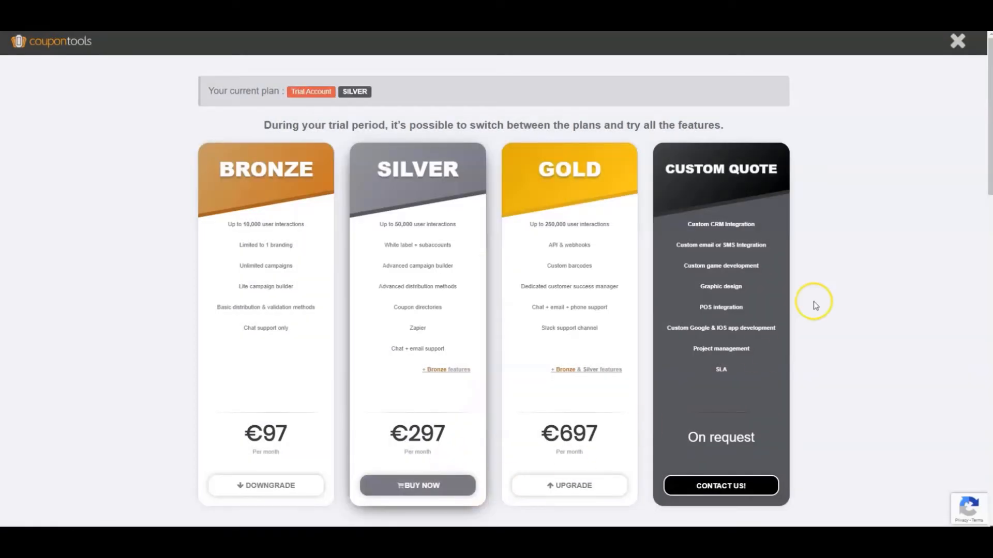
{"action": "left_click", "coordinate": [956, 43]}
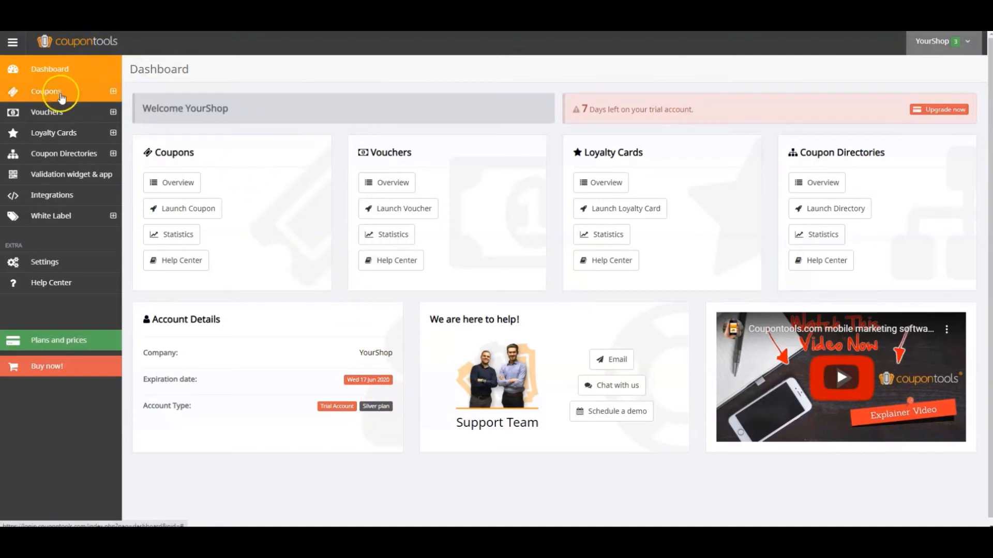
Step: Create a new voucher from the black-and-gold Gift Card template in the general template collection
{"action": "left_click", "coordinate": [60, 118]}
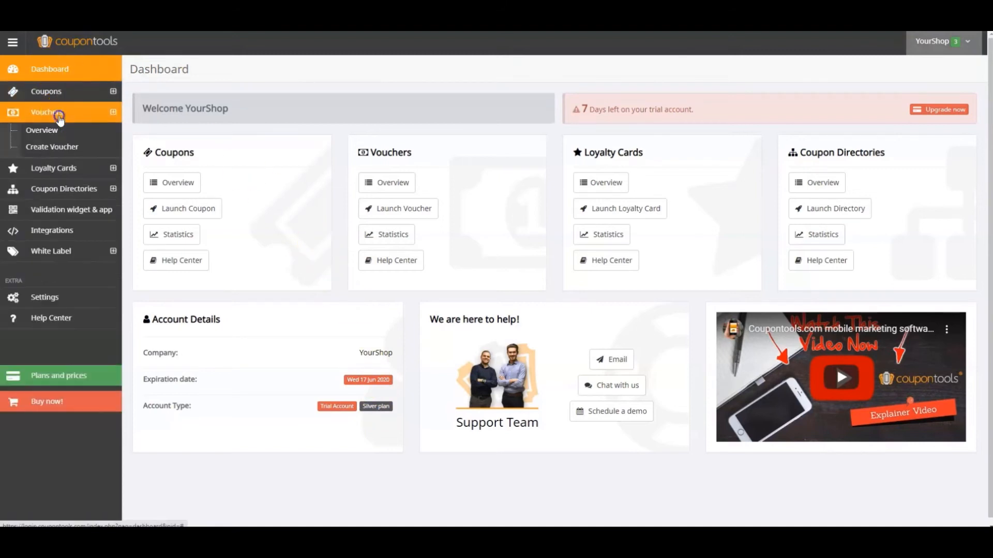
{"action": "left_click", "coordinate": [60, 128]}
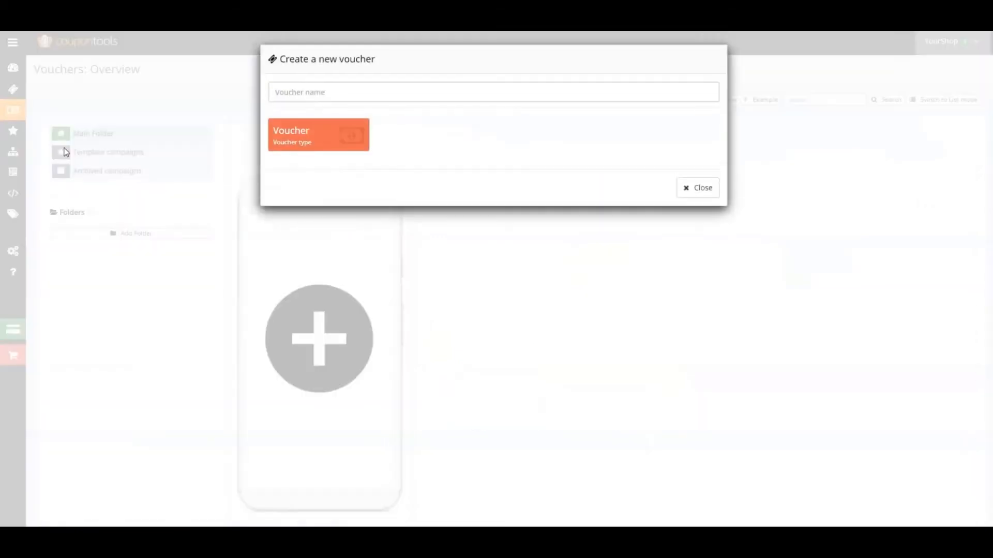
{"action": "left_click", "coordinate": [300, 140]}
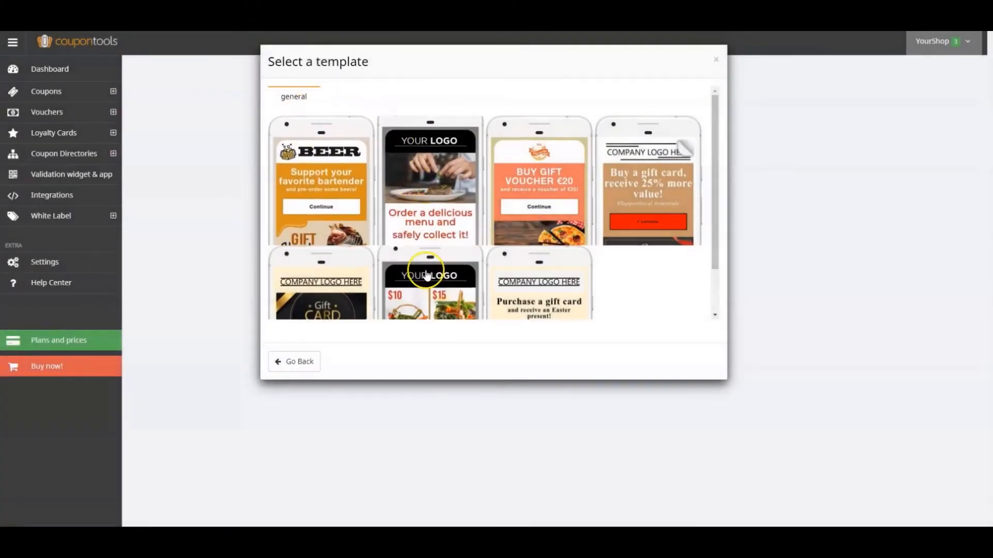
{"action": "left_click", "coordinate": [331, 295]}
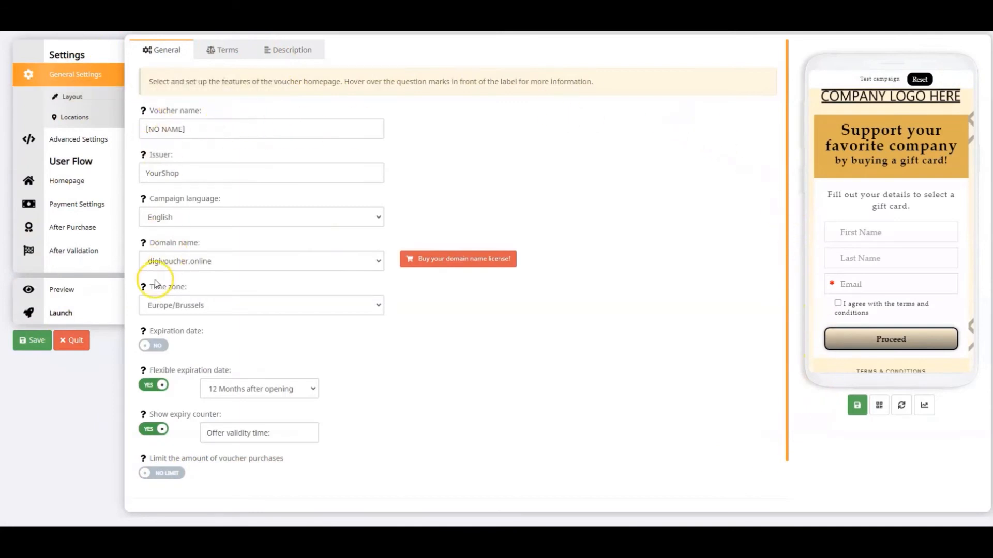
Step: Fill in the voucher's general settings with the name GiftVoucher2020, issuer YourStore and time zone Europe/Brussels
{"action": "mouse_move", "coordinate": [146, 292]}
{"action": "mouse_move", "coordinate": [143, 200]}
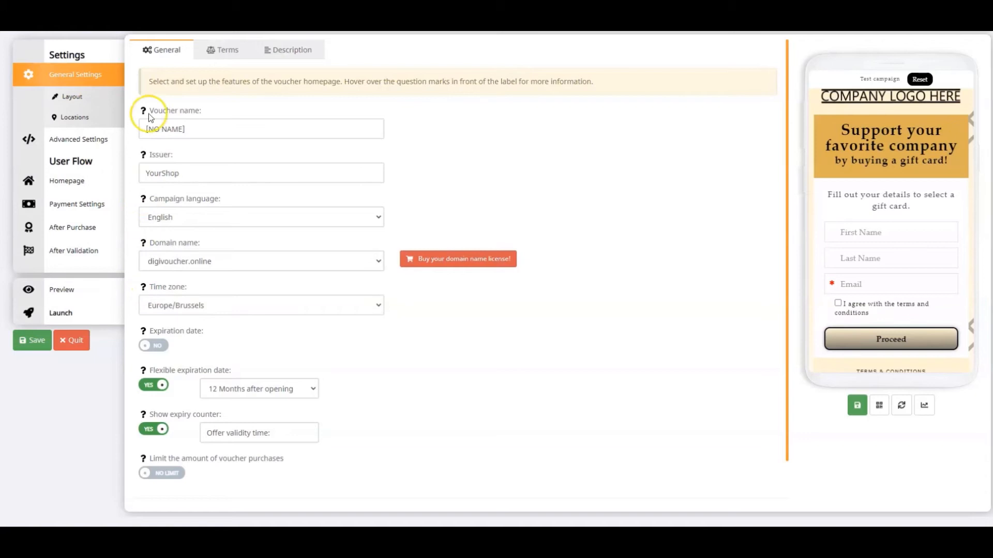
{"action": "left_click", "coordinate": [187, 129]}
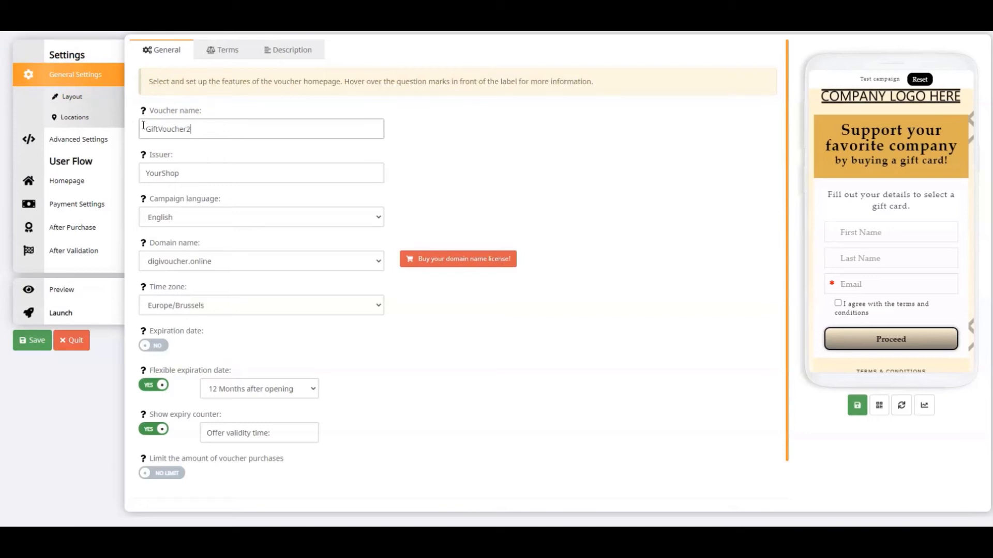
{"action": "left_click", "coordinate": [188, 179]}
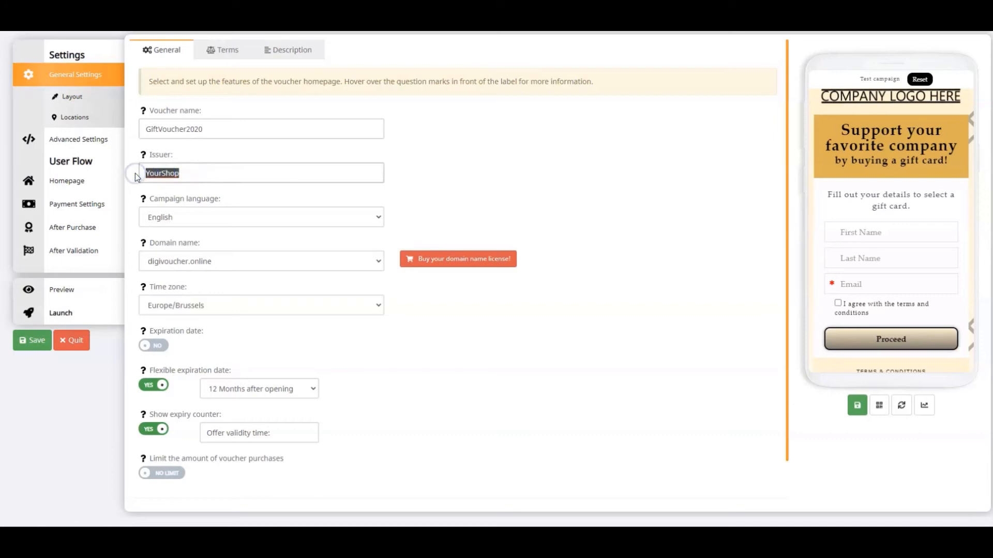
{"action": "type", "text": "Store"}
{"action": "left_click", "coordinate": [161, 185]}
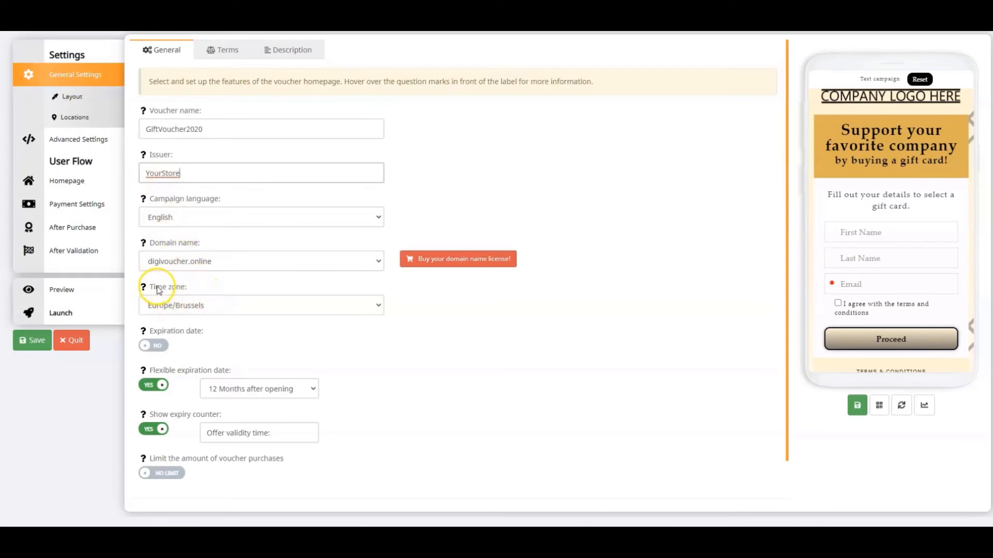
{"action": "left_click", "coordinate": [181, 306]}
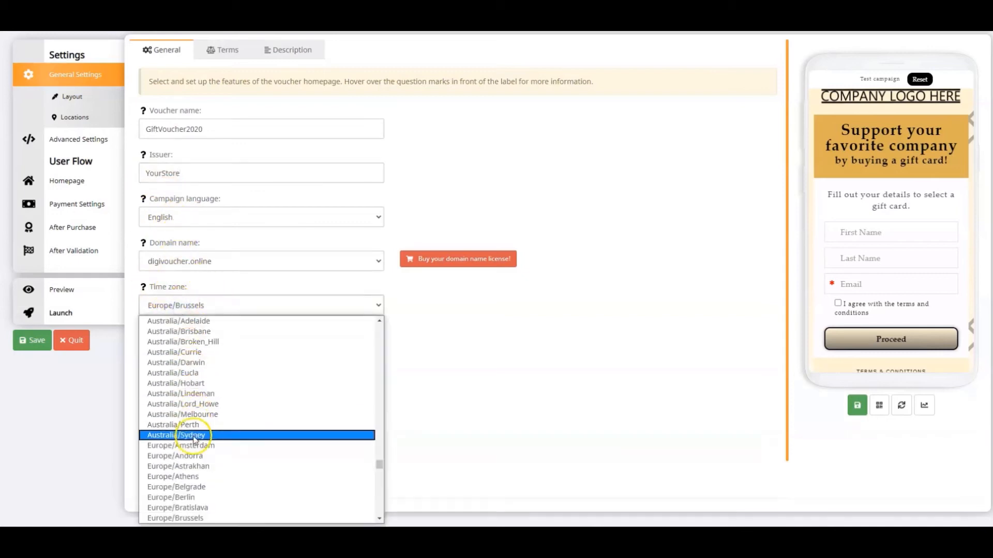
{"action": "left_click", "coordinate": [201, 519]}
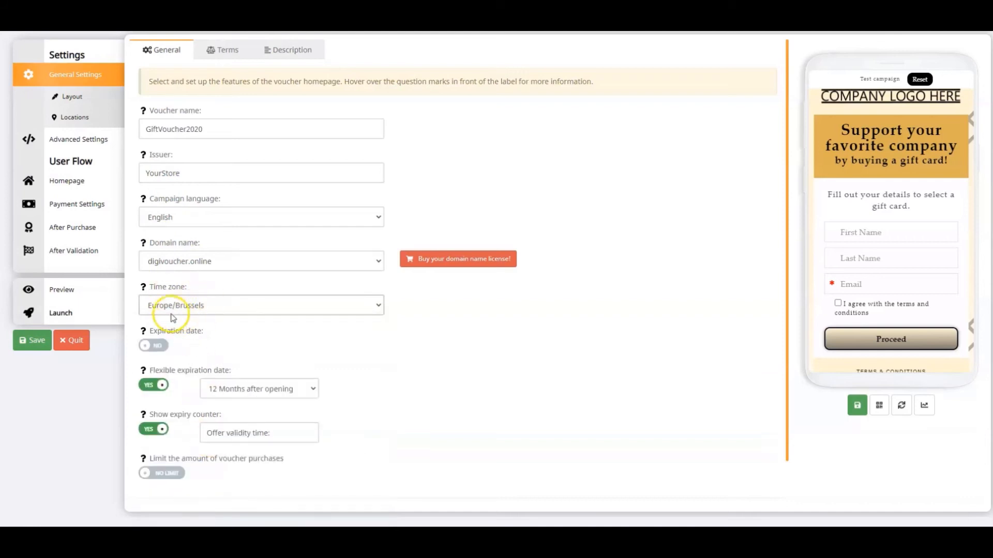
Step: Enable a fixed expiration date for the voucher and set it to 2020-11-11
{"action": "left_click", "coordinate": [147, 346]}
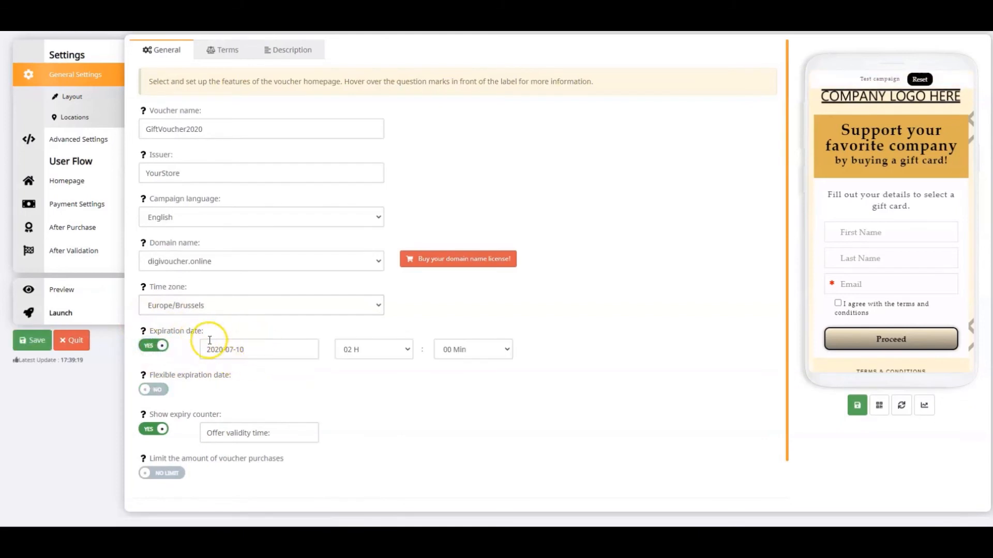
{"action": "left_click", "coordinate": [254, 353]}
{"action": "left_click", "coordinate": [316, 202]}
{"action": "left_click", "coordinate": [315, 202]}
{"action": "left_click", "coordinate": [315, 202]}
{"action": "left_click", "coordinate": [315, 202]}
{"action": "left_click", "coordinate": [270, 264]}
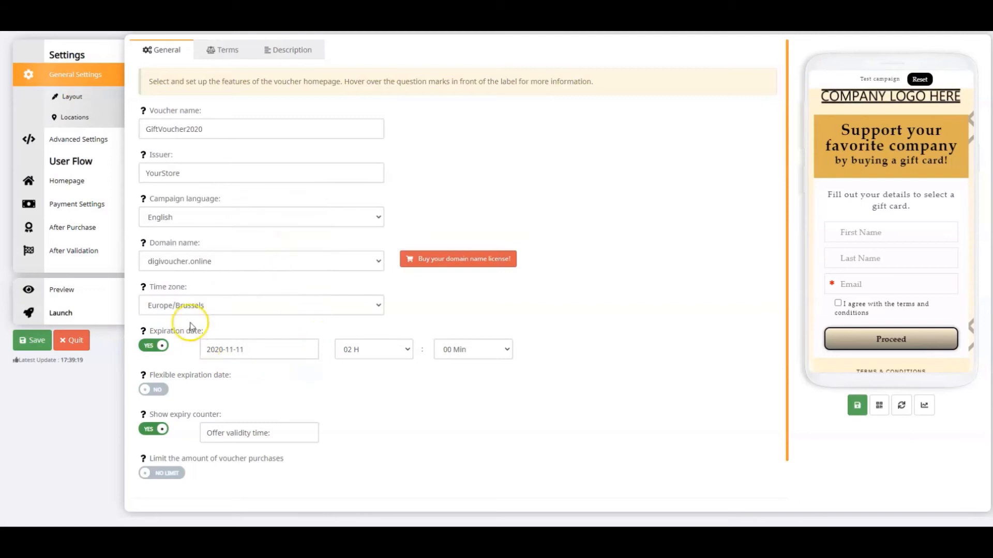
Step: Disable the fixed expiration date and set the flexible expiration date to 12 Months after opening
{"action": "left_click", "coordinate": [154, 345]}
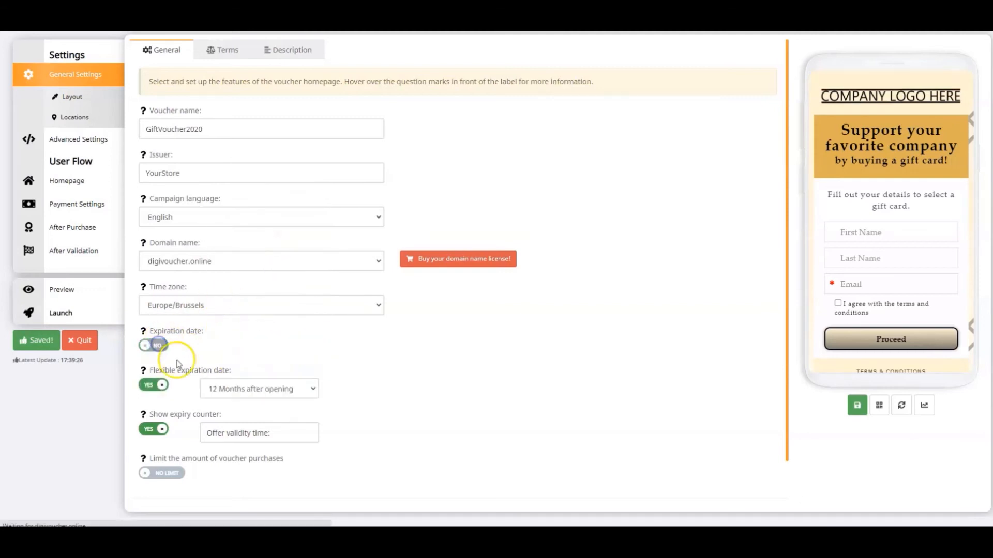
{"action": "left_click", "coordinate": [237, 388]}
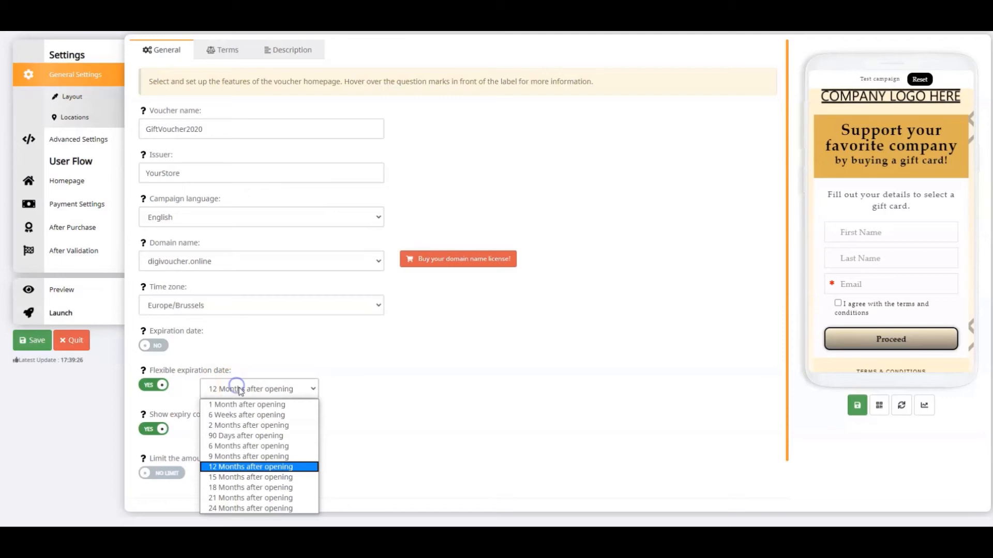
{"action": "left_click", "coordinate": [245, 467]}
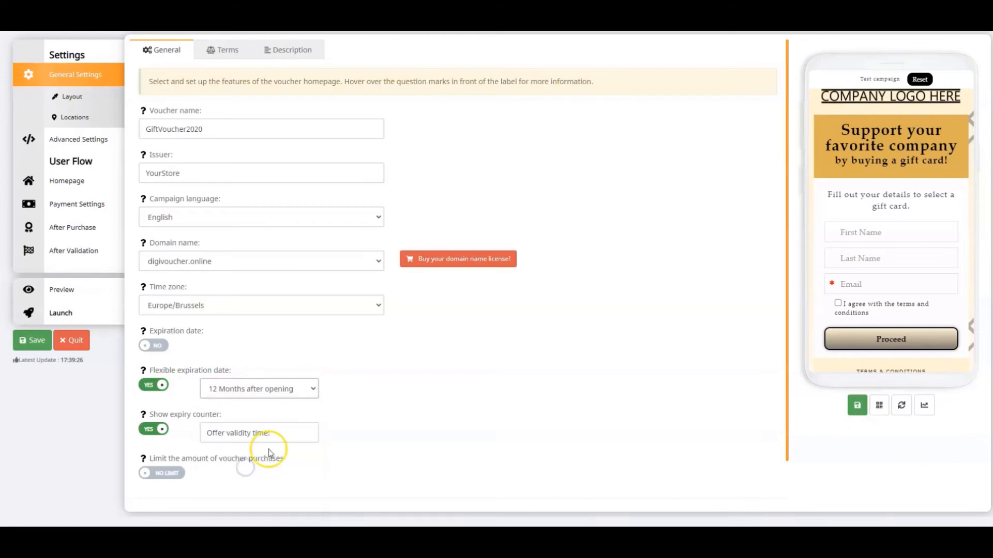
Step: Try the voucher without its expiry counter by saving and resetting the preview, and turn the counter back on
{"action": "scroll", "coordinate": [406, 394], "scroll_direction": "down", "scroll_amount": 1}
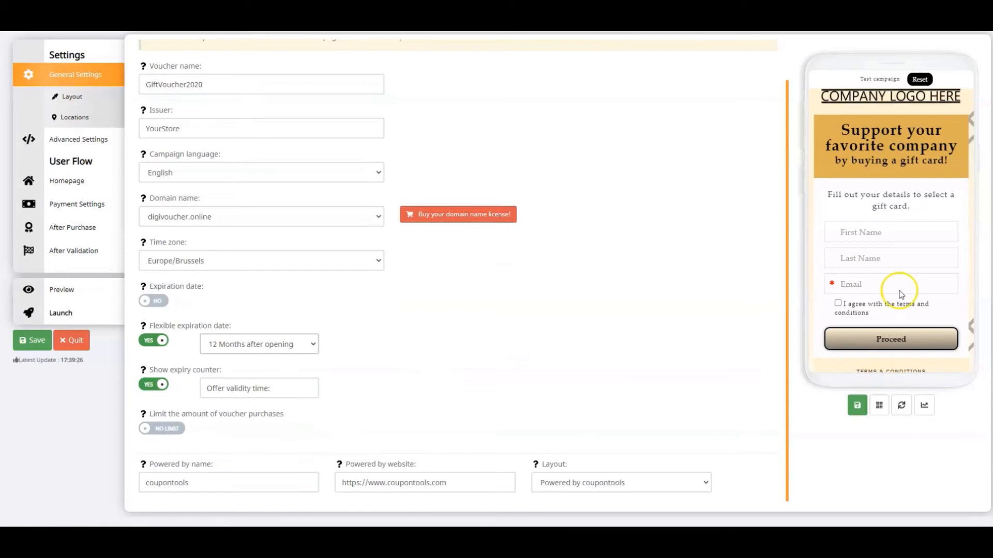
{"action": "left_click", "coordinate": [912, 80]}
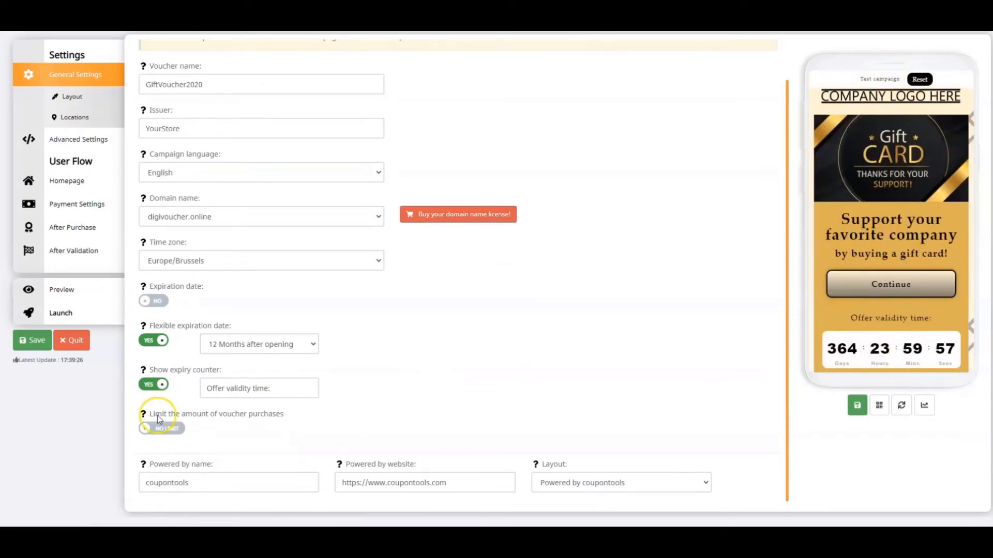
{"action": "left_click", "coordinate": [155, 387]}
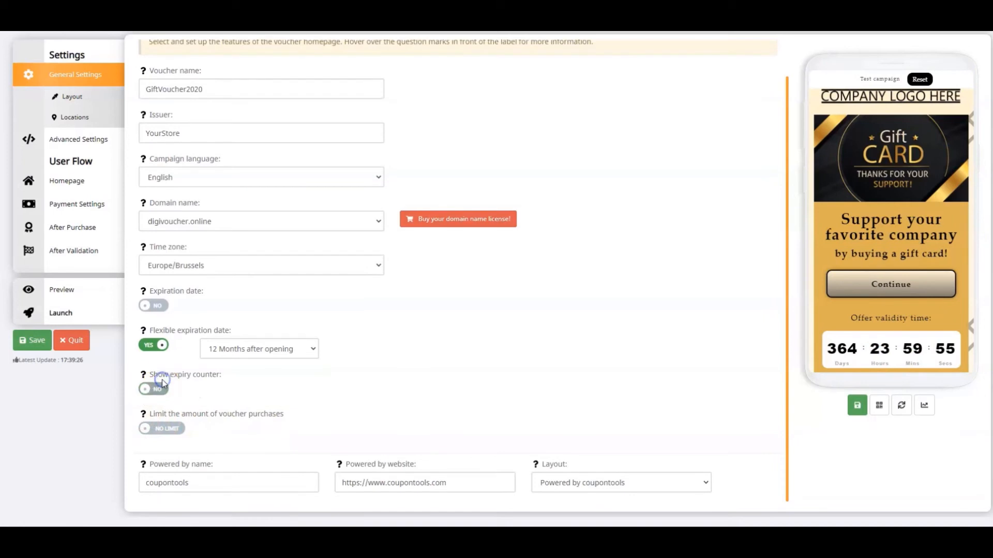
{"action": "left_click", "coordinate": [857, 409]}
{"action": "left_click", "coordinate": [920, 80]}
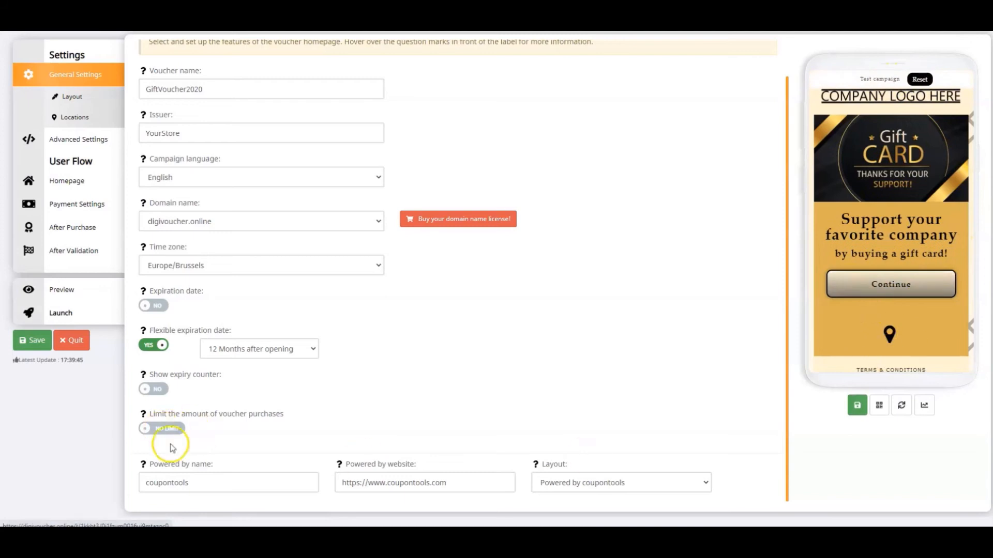
{"action": "left_click", "coordinate": [153, 389]}
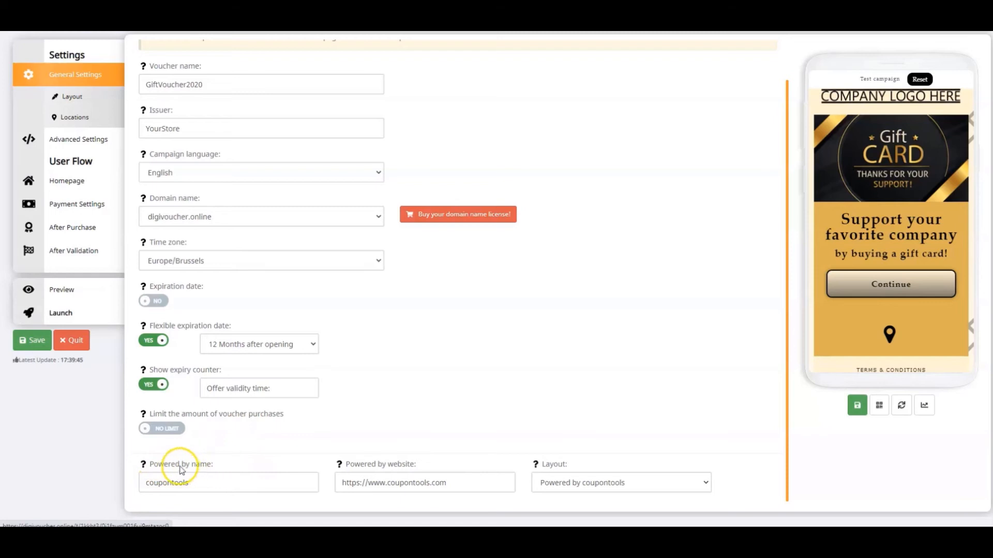
{"action": "left_click", "coordinate": [180, 485]}
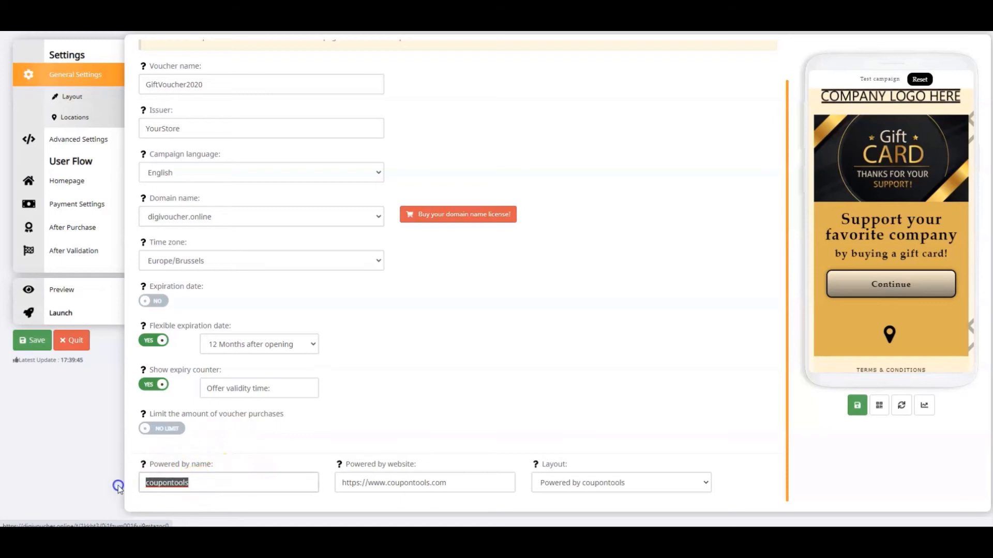
{"action": "type", "text": "YourStore"}
{"action": "key", "text": "Tab"}
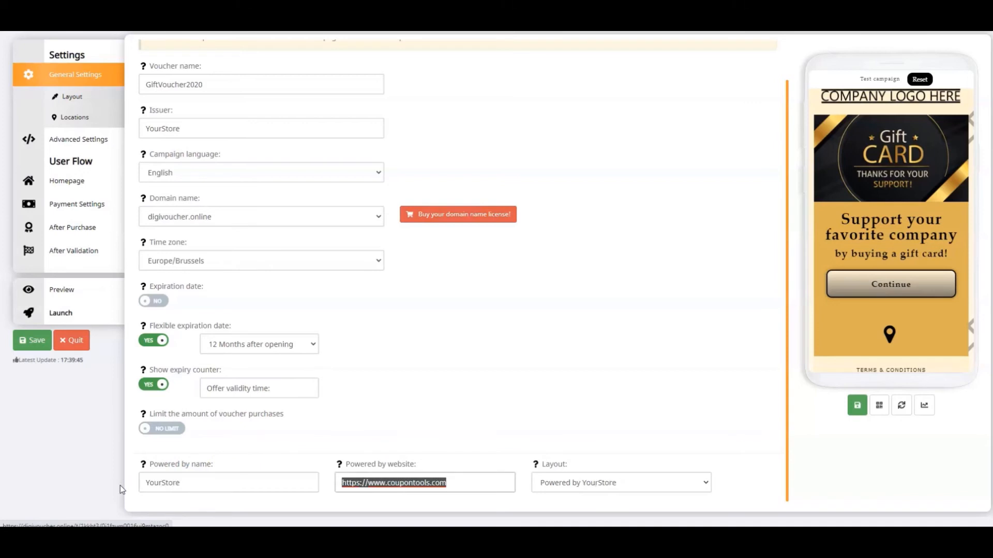
{"action": "type", "text": "www.yourstore"}
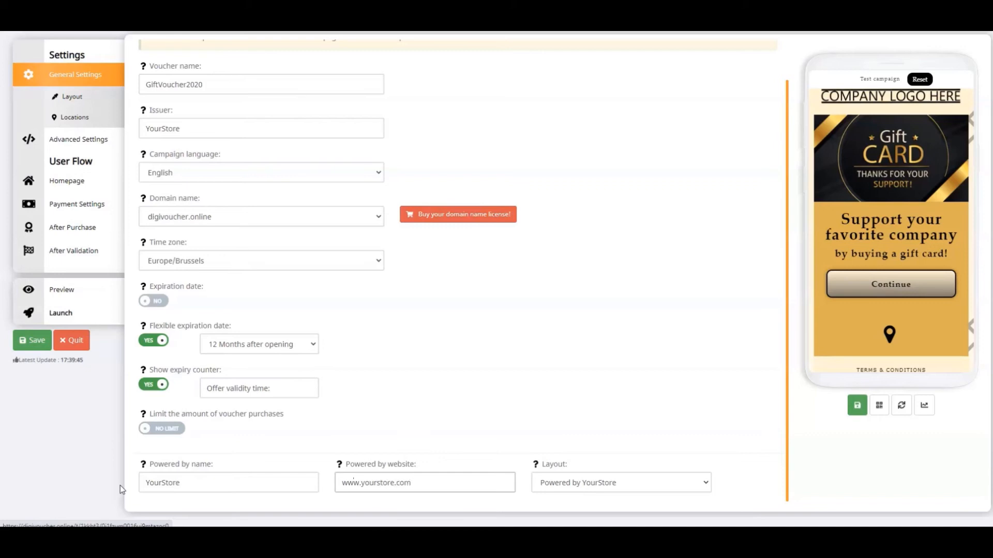
{"action": "left_click", "coordinate": [851, 399]}
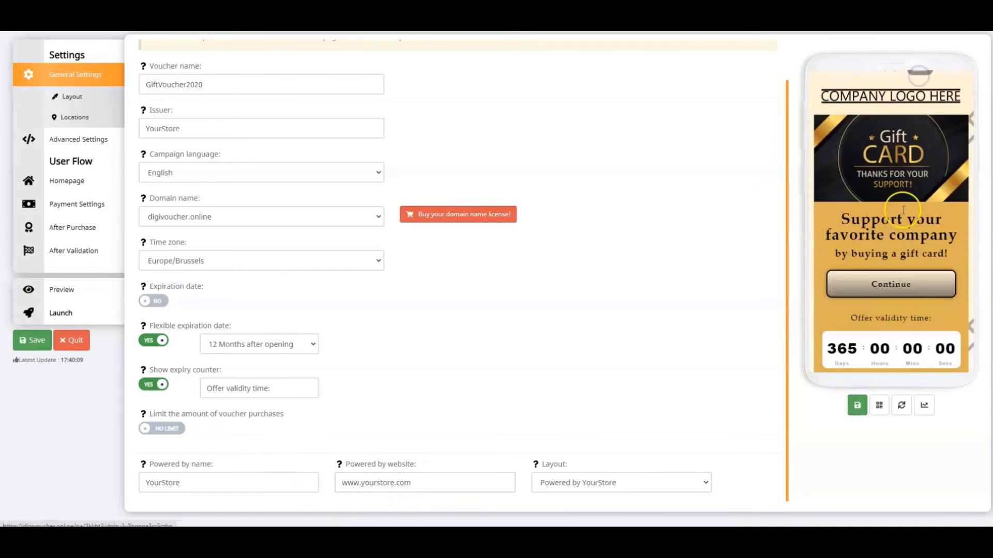
{"action": "scroll", "coordinate": [900, 343], "scroll_direction": "down", "scroll_amount": 2}
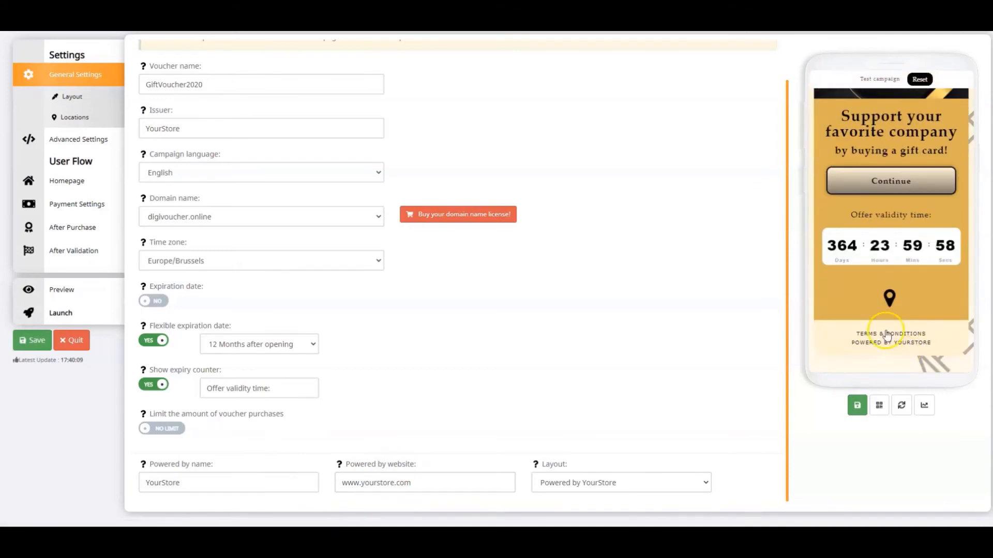
{"action": "scroll", "coordinate": [533, 329], "scroll_direction": "up", "scroll_amount": 2}
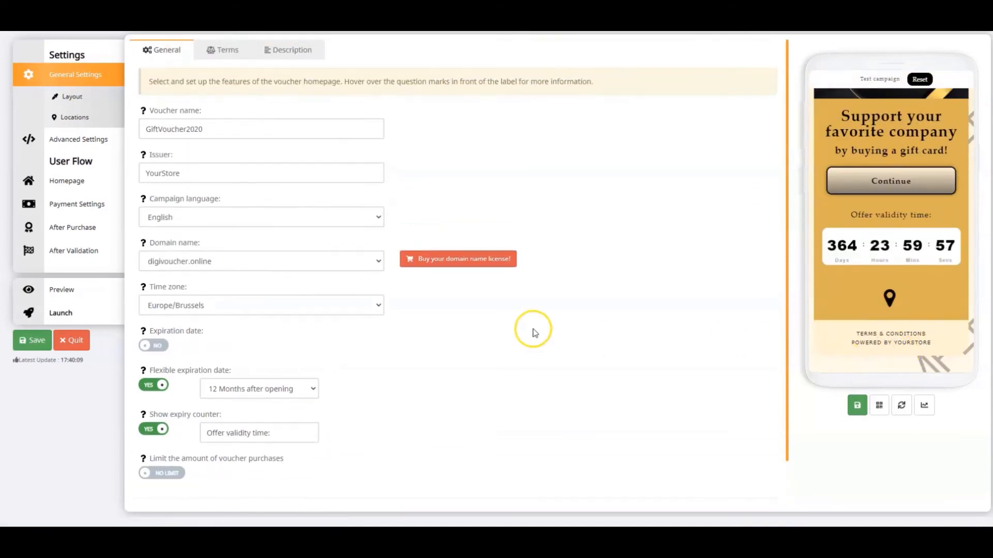
Step: Look over the terms text, and try showing the description button at all pages before setting it back to Do not show
{"action": "left_click", "coordinate": [221, 49]}
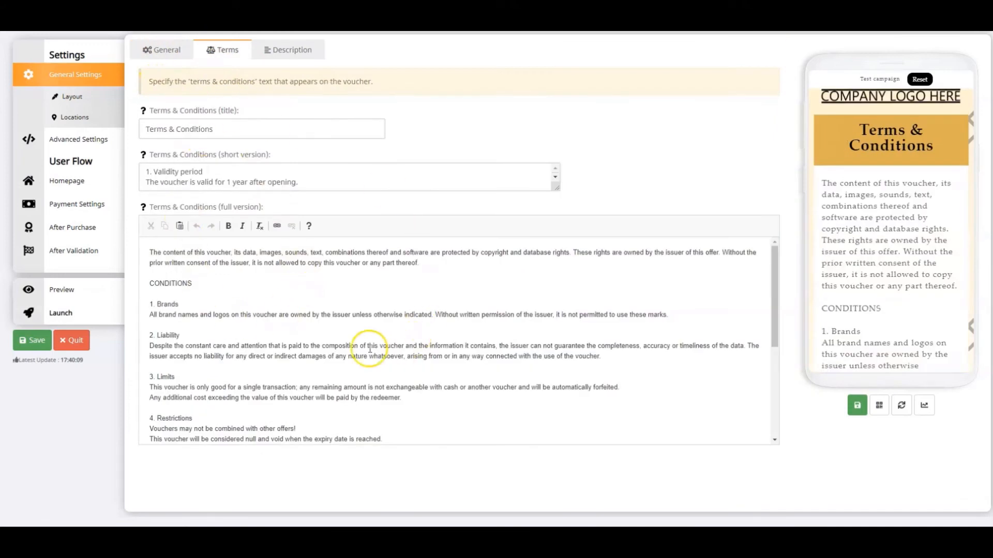
{"action": "left_click", "coordinate": [290, 51]}
{"action": "left_click", "coordinate": [212, 130]}
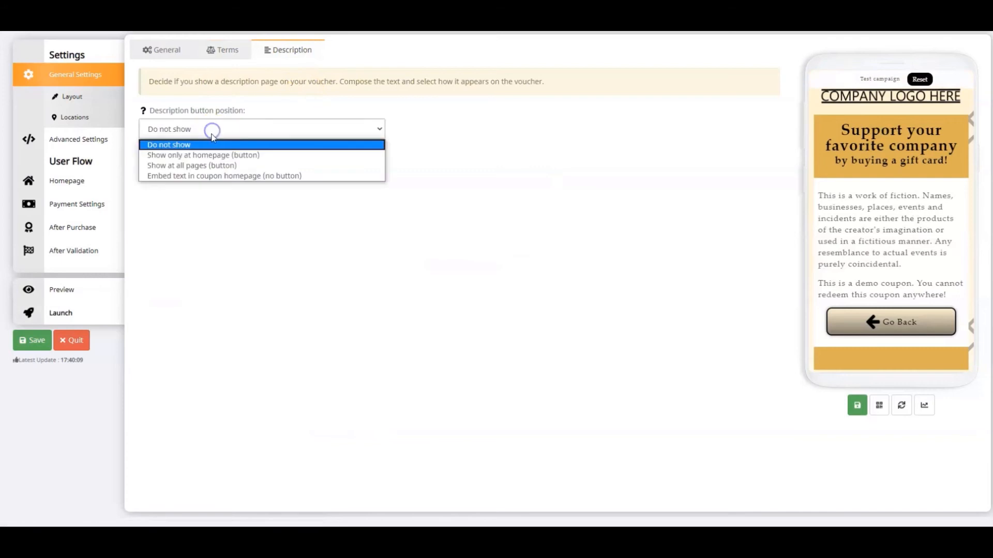
{"action": "left_click", "coordinate": [213, 166]}
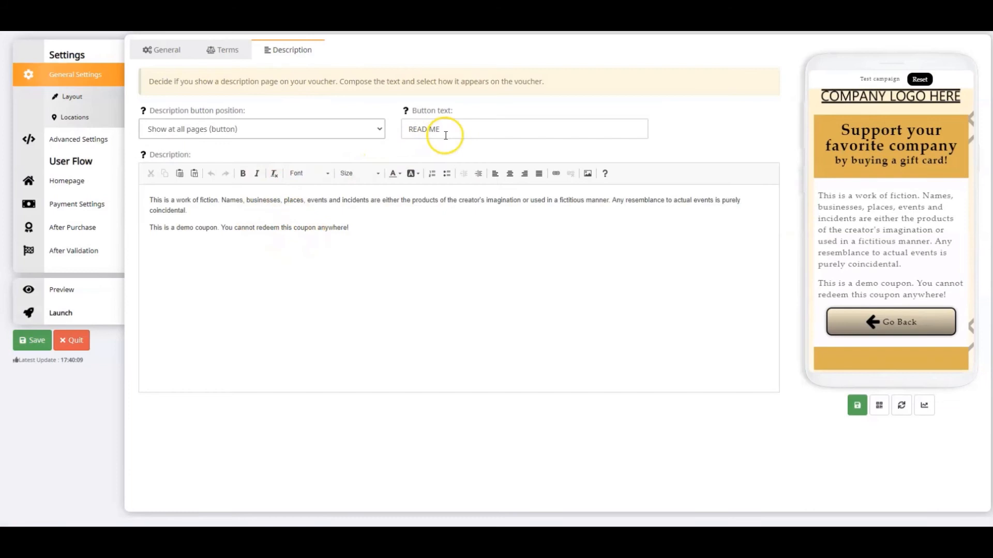
{"action": "left_click", "coordinate": [212, 128]}
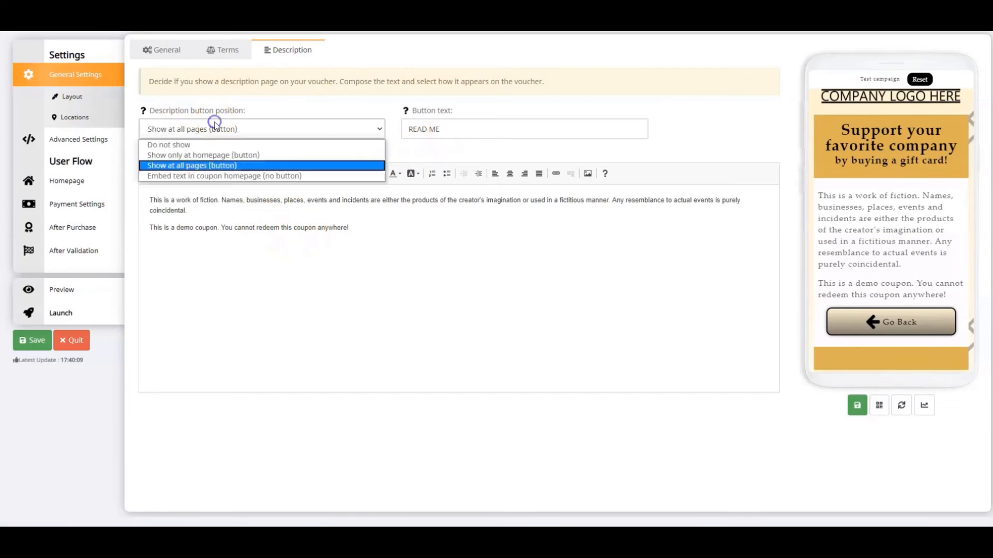
{"action": "left_click", "coordinate": [195, 146]}
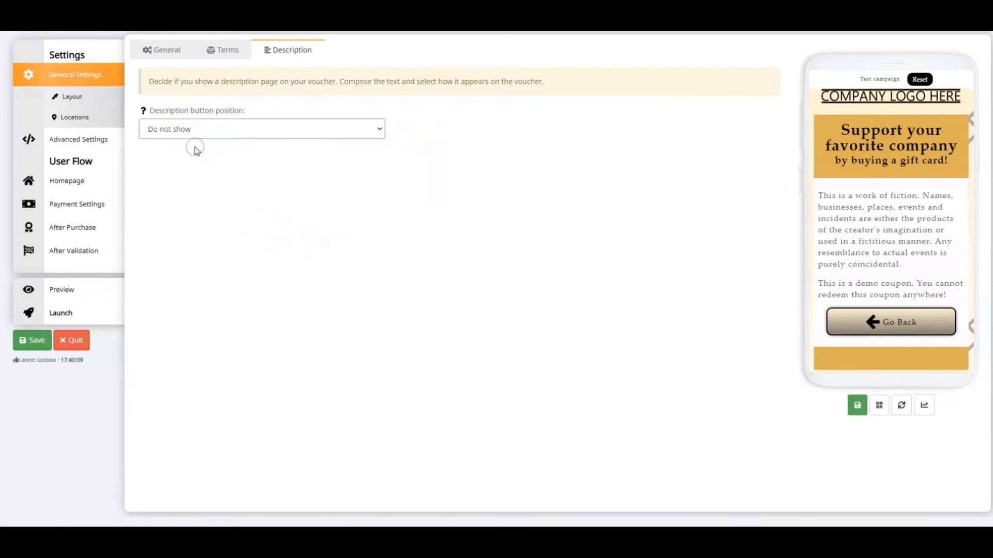
Step: Set the voucher style to Crenelated in the layout settings
{"action": "left_click", "coordinate": [73, 99]}
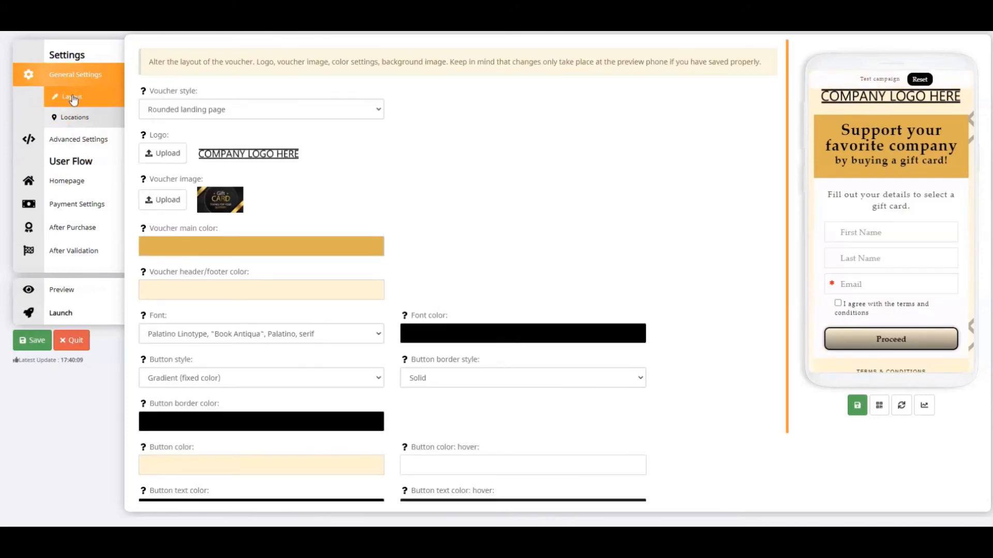
{"action": "left_click", "coordinate": [188, 110]}
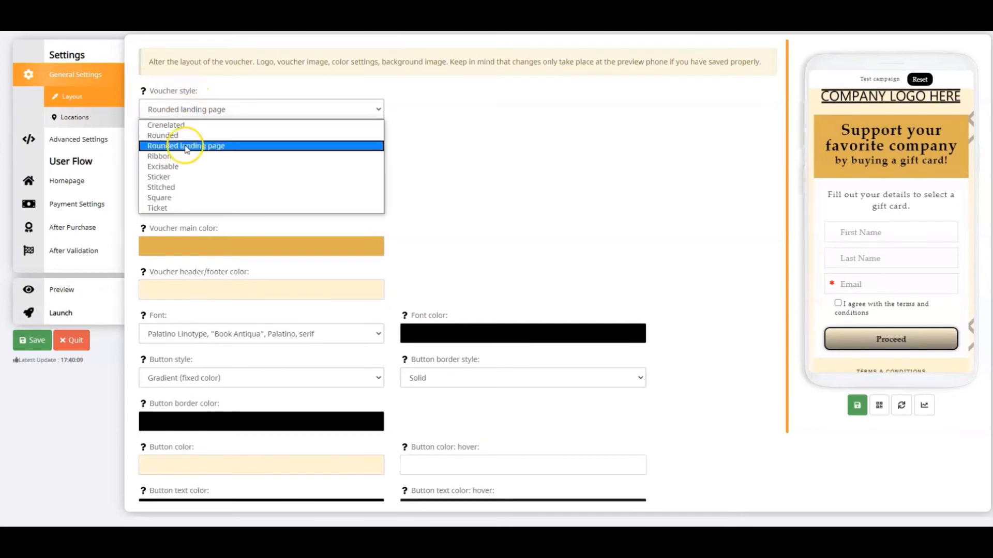
{"action": "left_click", "coordinate": [161, 125]}
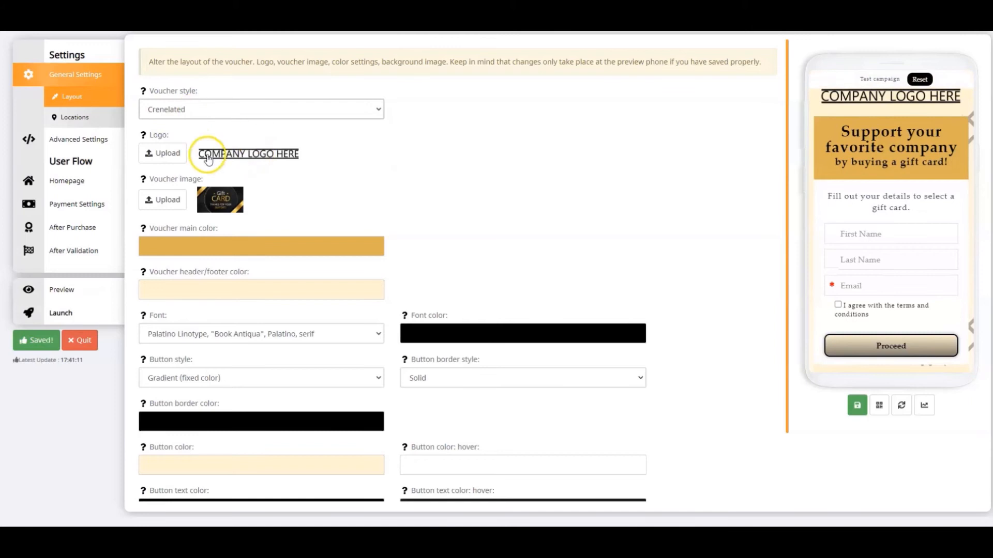
Step: Upload the Logo_Voucher file as the voucher's logo
{"action": "left_click", "coordinate": [164, 154]}
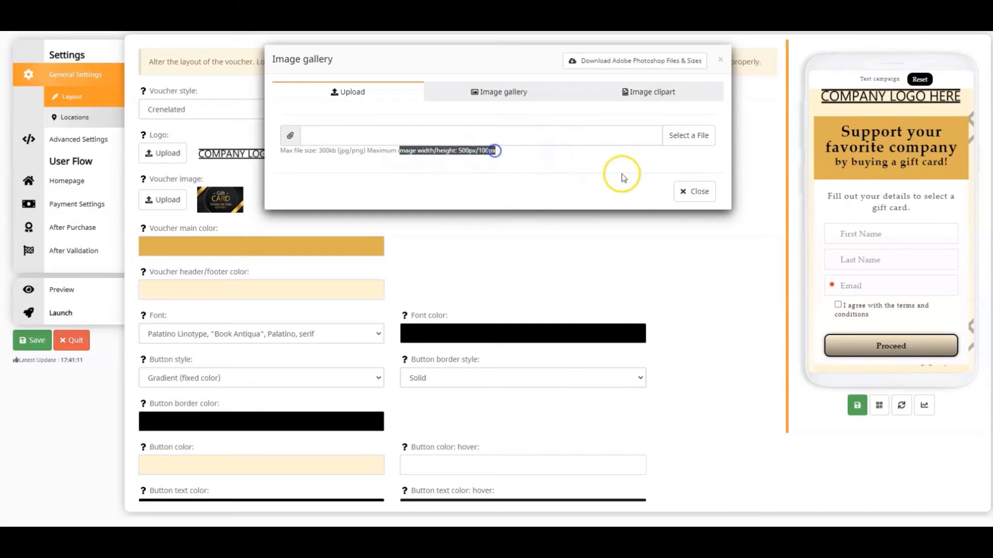
{"action": "left_click", "coordinate": [693, 135]}
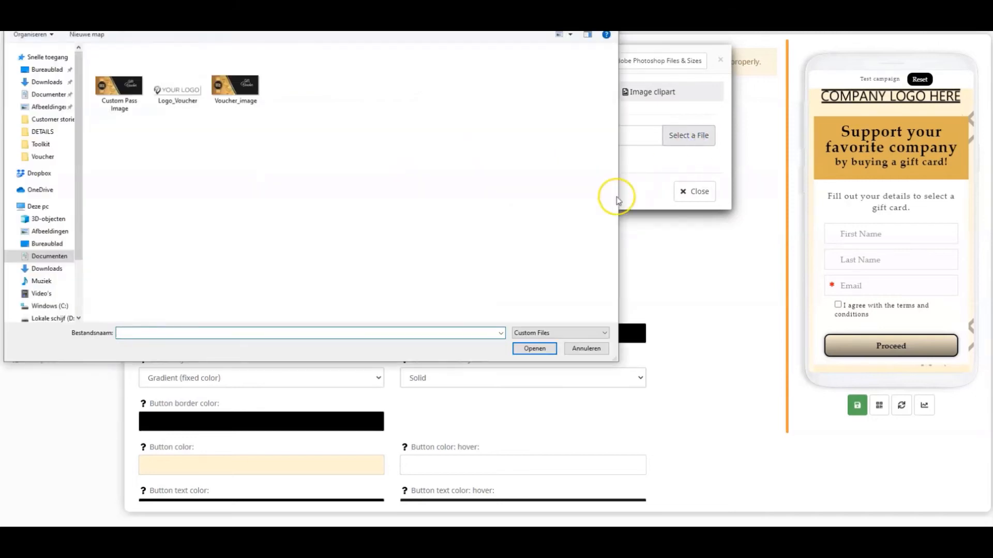
{"action": "left_click", "coordinate": [179, 92]}
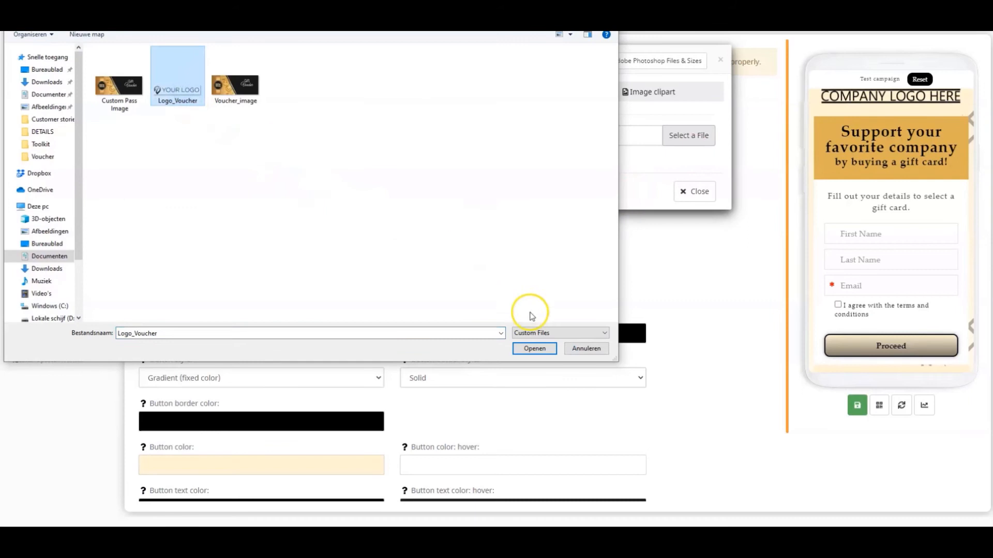
{"action": "left_click", "coordinate": [534, 349]}
{"action": "left_click", "coordinate": [310, 218]}
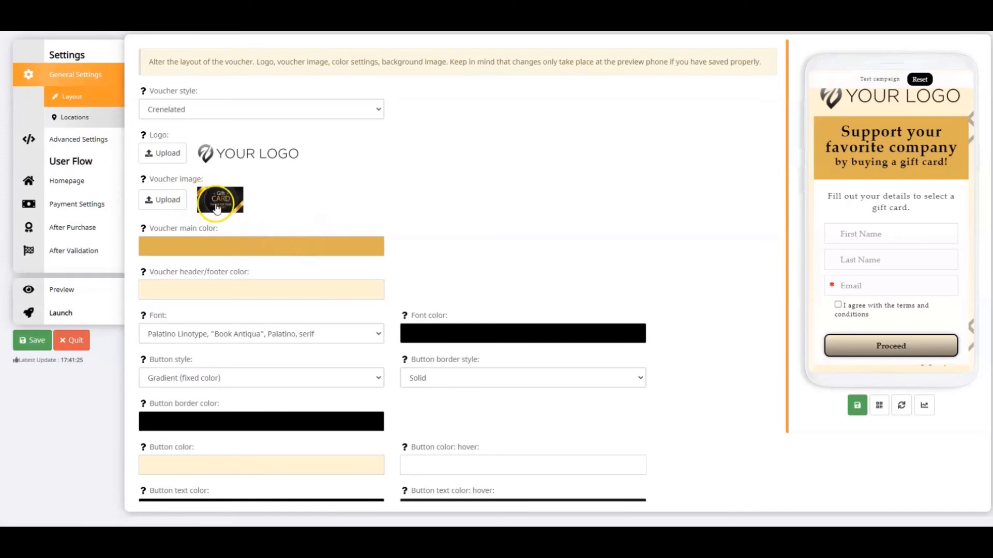
Step: Replace the voucher image with the Voucher_image file
{"action": "left_click", "coordinate": [213, 205]}
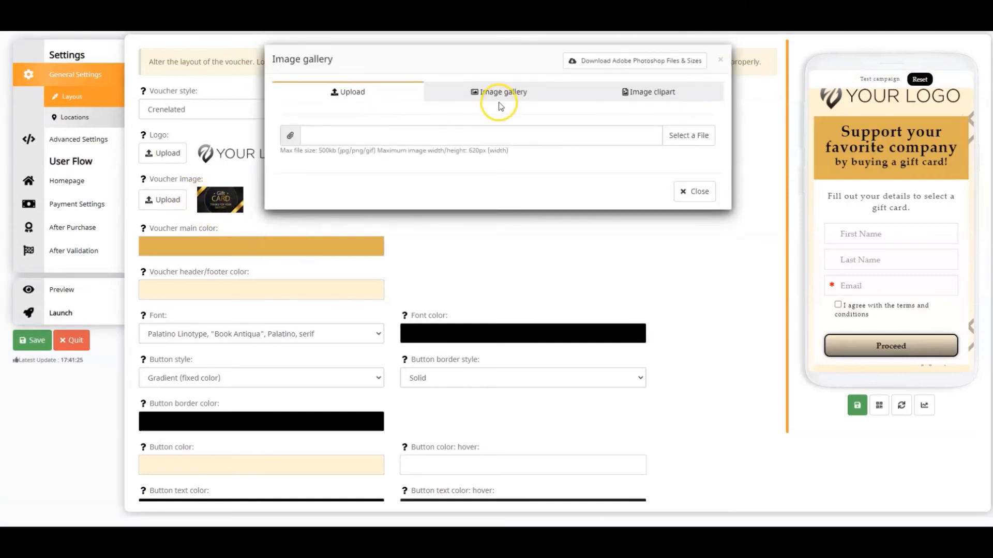
{"action": "left_click", "coordinate": [672, 137]}
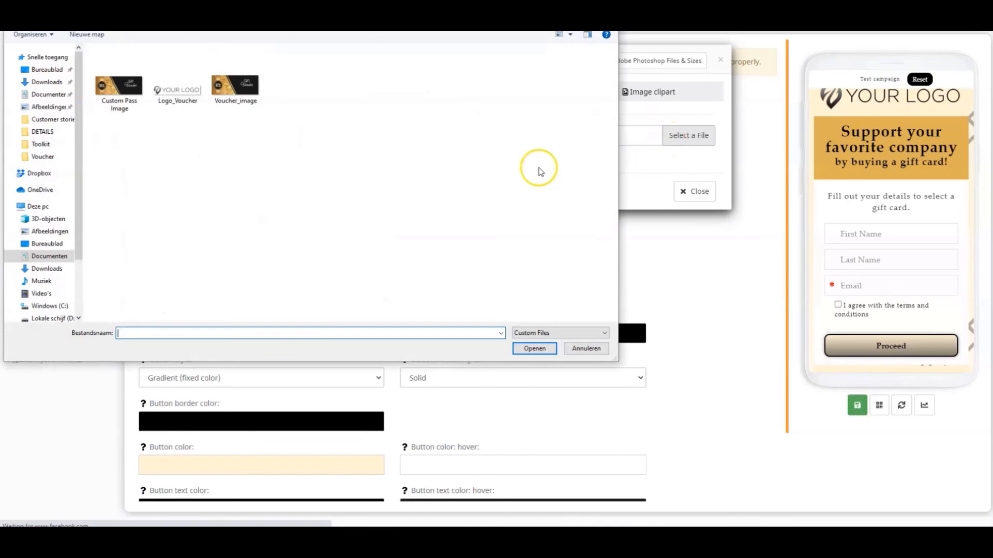
{"action": "left_click", "coordinate": [246, 84]}
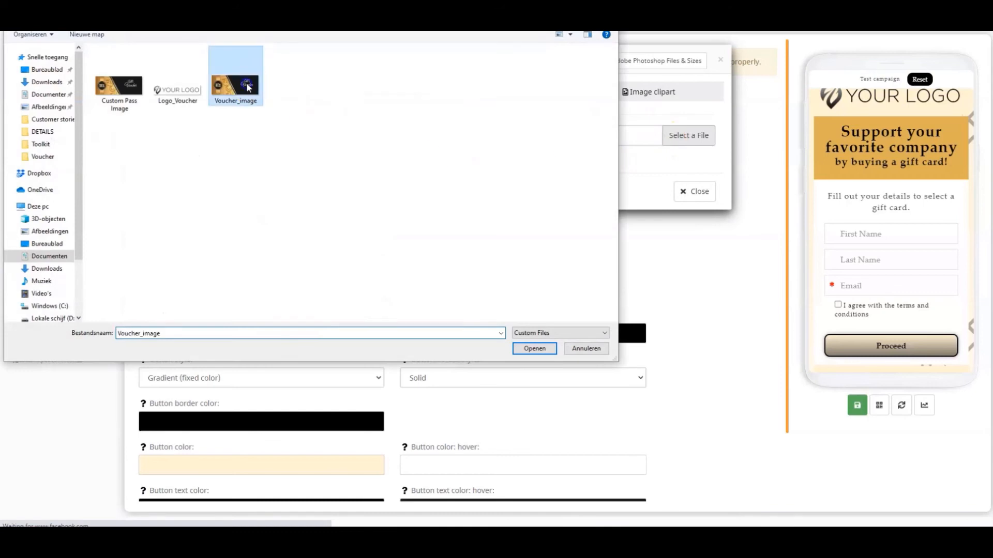
{"action": "left_click", "coordinate": [535, 349]}
{"action": "left_click", "coordinate": [314, 262]}
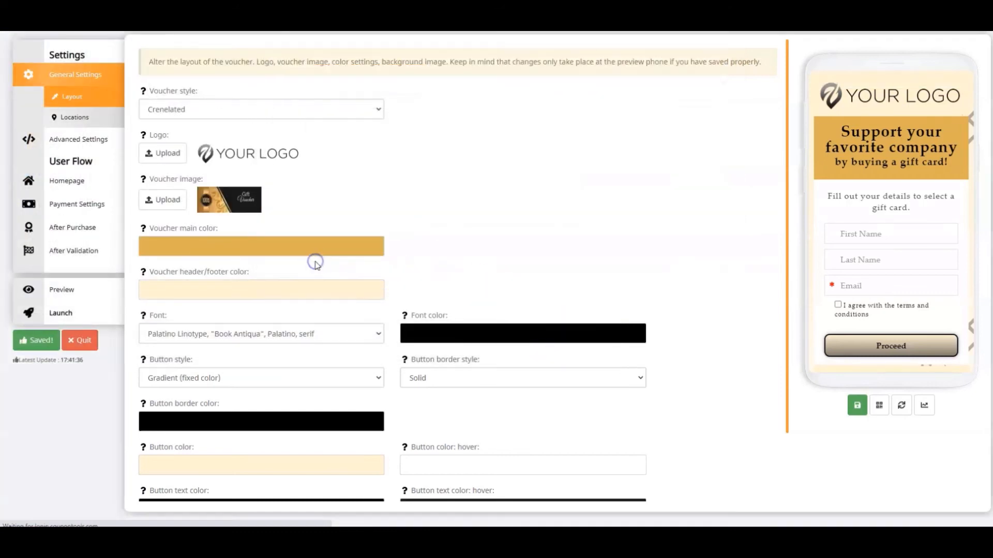
Step: Set the voucher main color to #FFFFFF and the header/footer color to white
{"action": "left_click", "coordinate": [244, 250]}
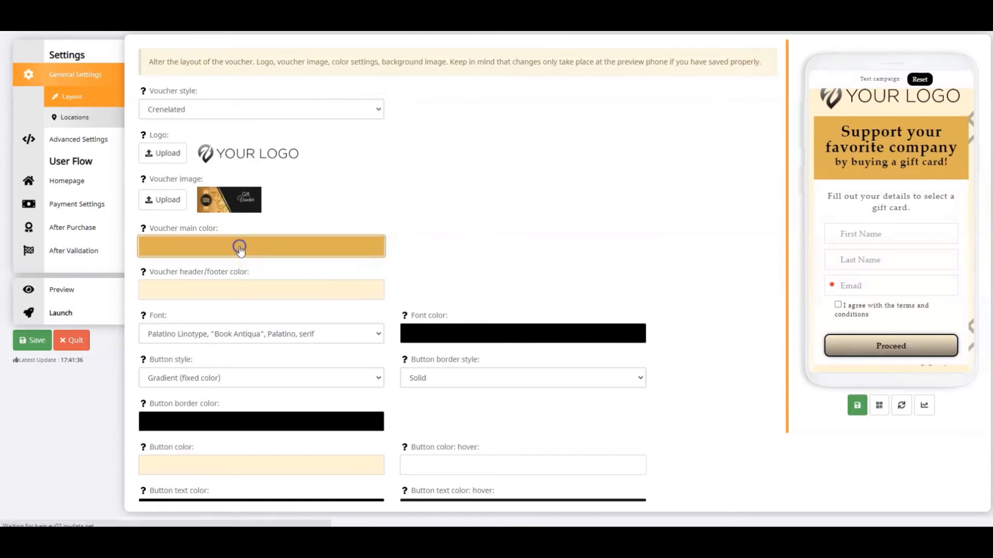
{"action": "left_click", "coordinate": [277, 304]}
{"action": "left_click", "coordinate": [251, 284]}
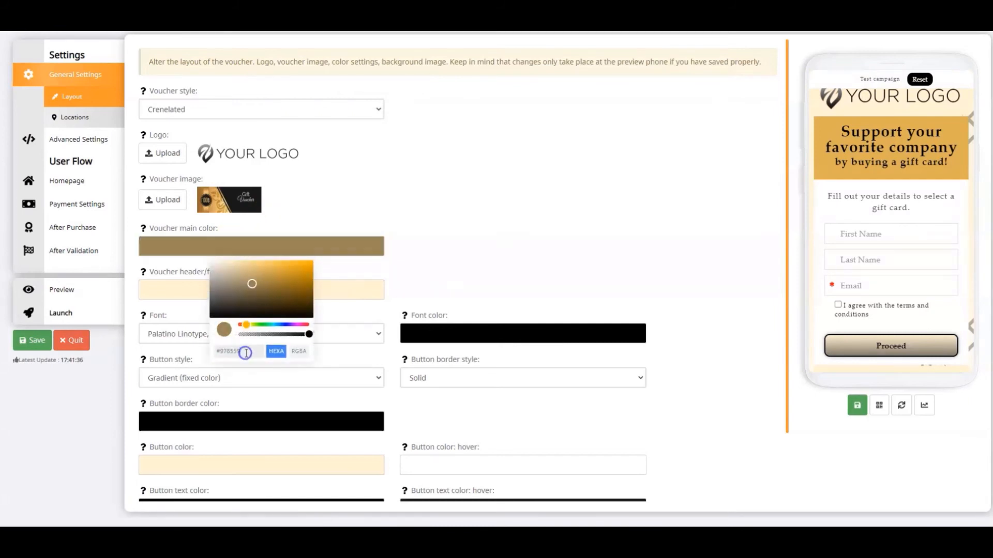
{"action": "type", "text": "#FFFFFF"}
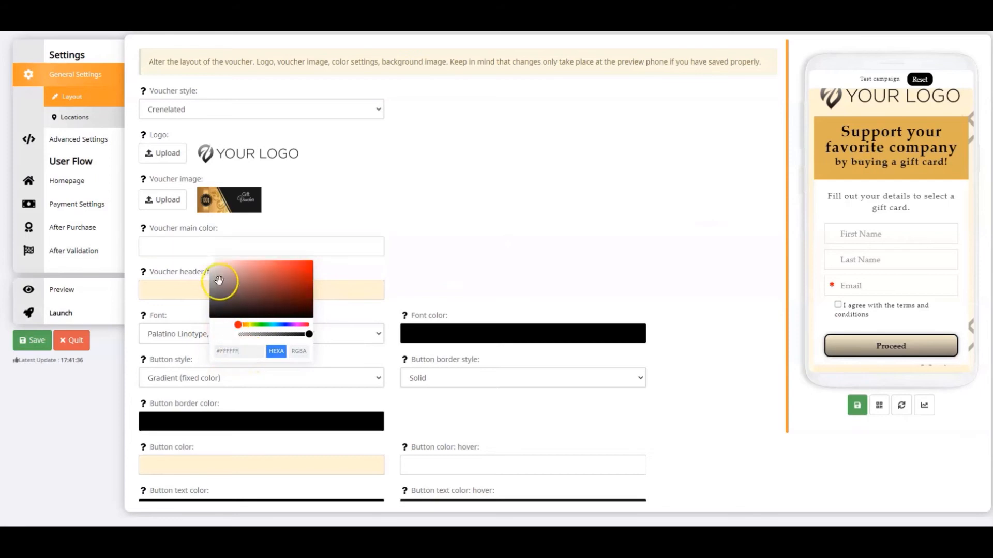
{"action": "left_click", "coordinate": [194, 290]}
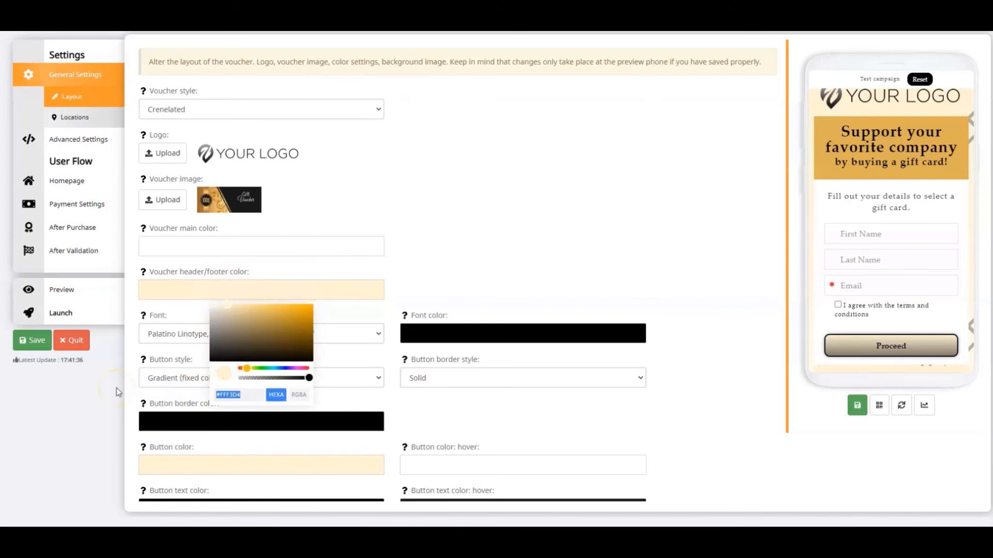
{"action": "key", "text": "BackSpace"}
{"action": "left_click", "coordinate": [443, 250]}
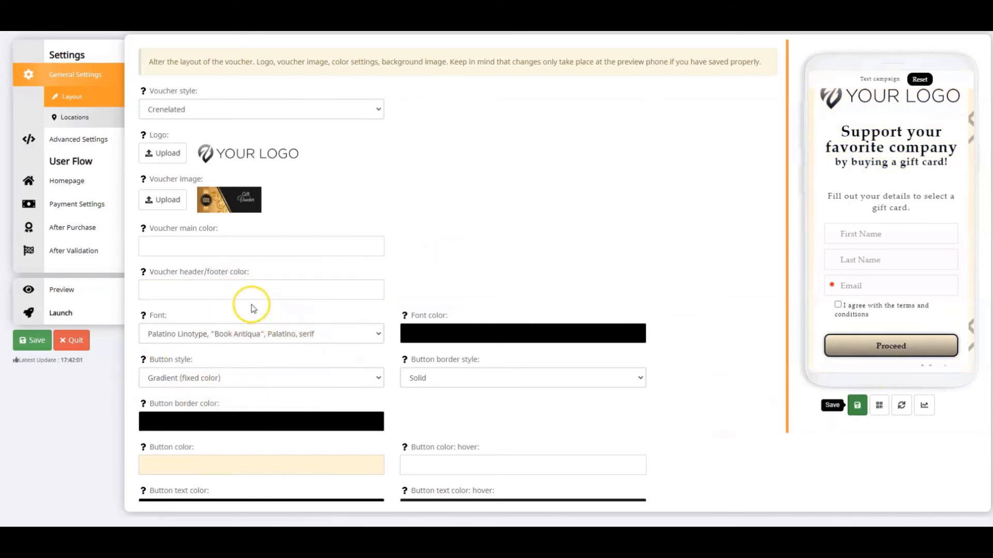
Step: Set the voucher font to Montserrat and the button color to red
{"action": "left_click", "coordinate": [204, 334]}
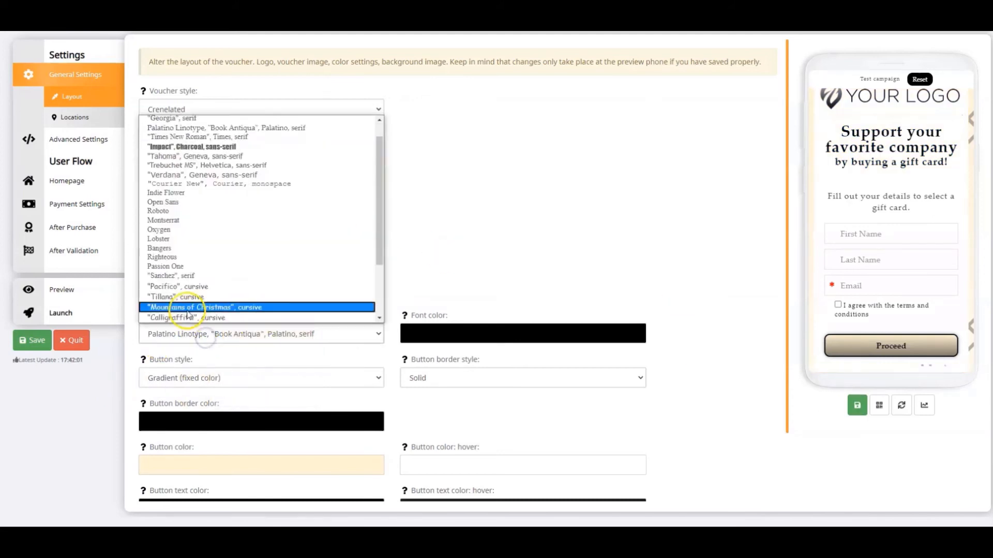
{"action": "left_click", "coordinate": [173, 221]}
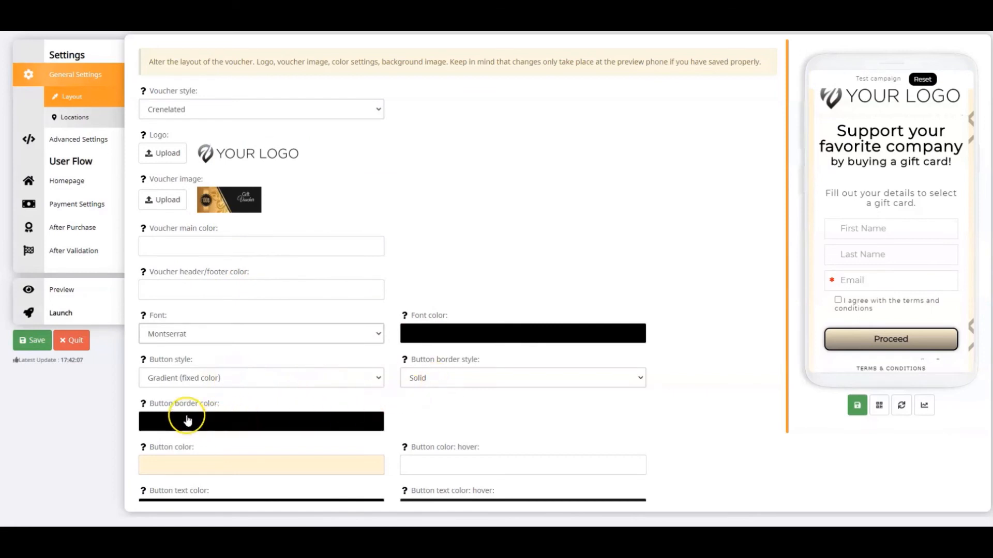
{"action": "left_click", "coordinate": [187, 464]}
{"action": "scroll", "coordinate": [168, 518], "scroll_direction": "down", "scroll_amount": 1}
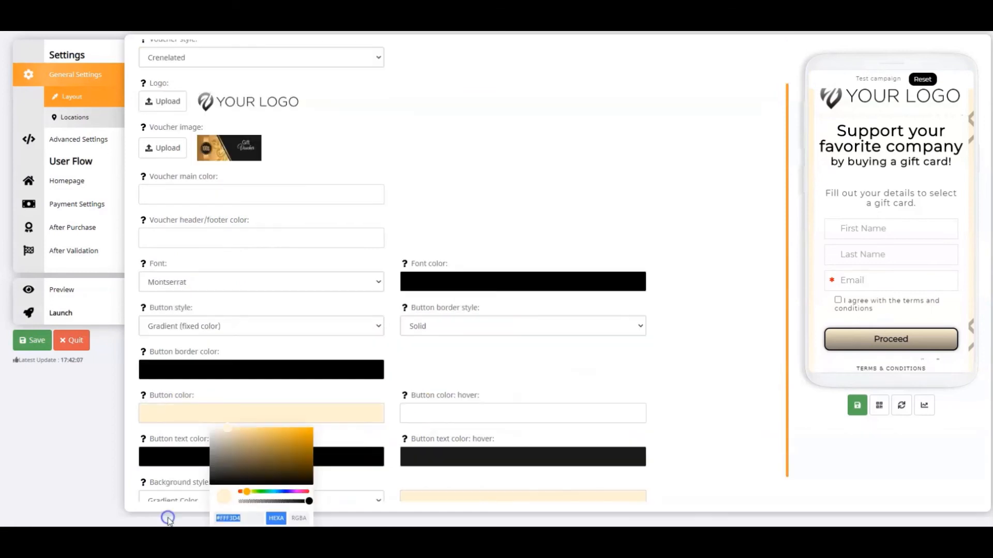
{"action": "key", "text": "ctrl+v"}
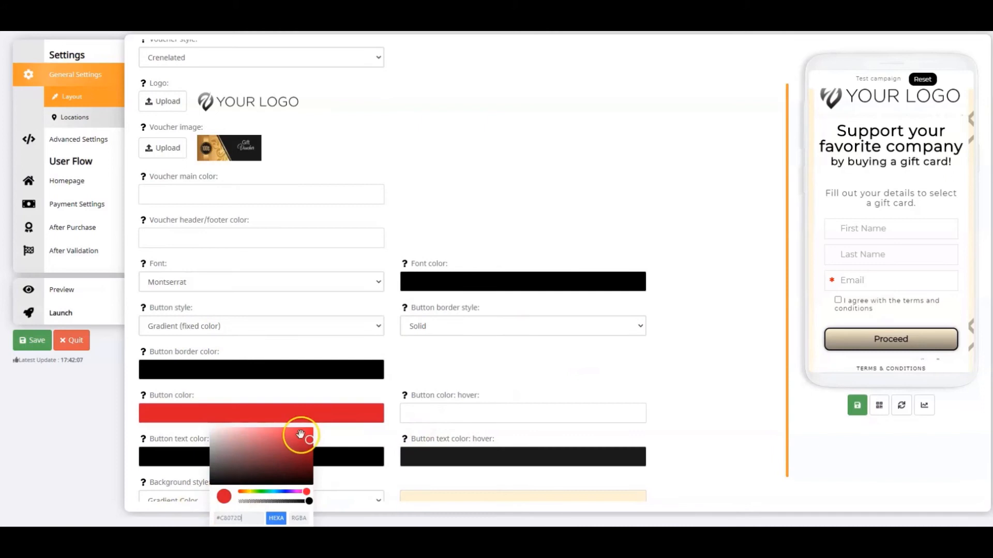
Step: Set the button's hover color to green
{"action": "left_click", "coordinate": [480, 413]}
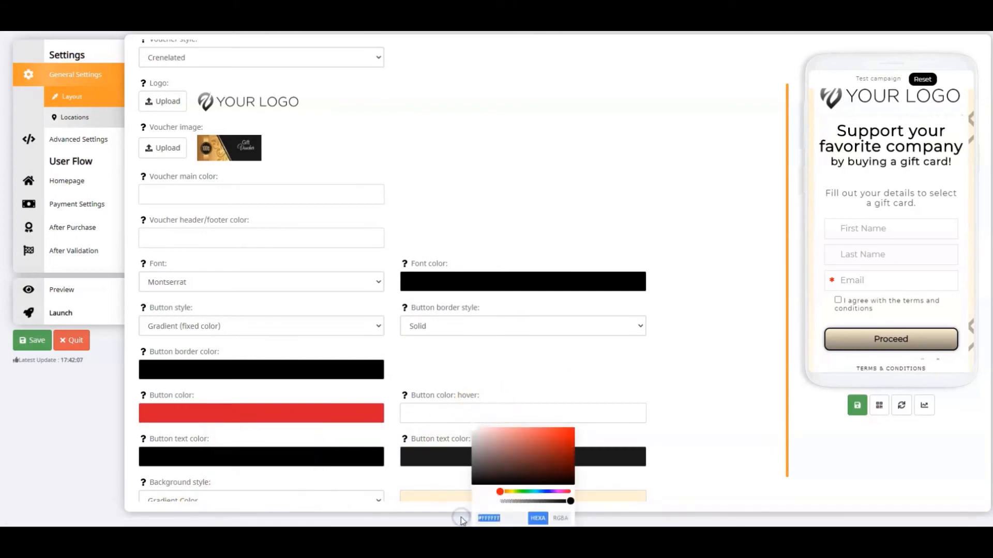
{"action": "type", "text": "#61C51D"}
{"action": "left_click", "coordinate": [704, 358]}
Step: Change the background style to Solid Color in dark green, and save the layout to update the preview
{"action": "scroll", "coordinate": [499, 415], "scroll_direction": "down", "scroll_amount": 1}
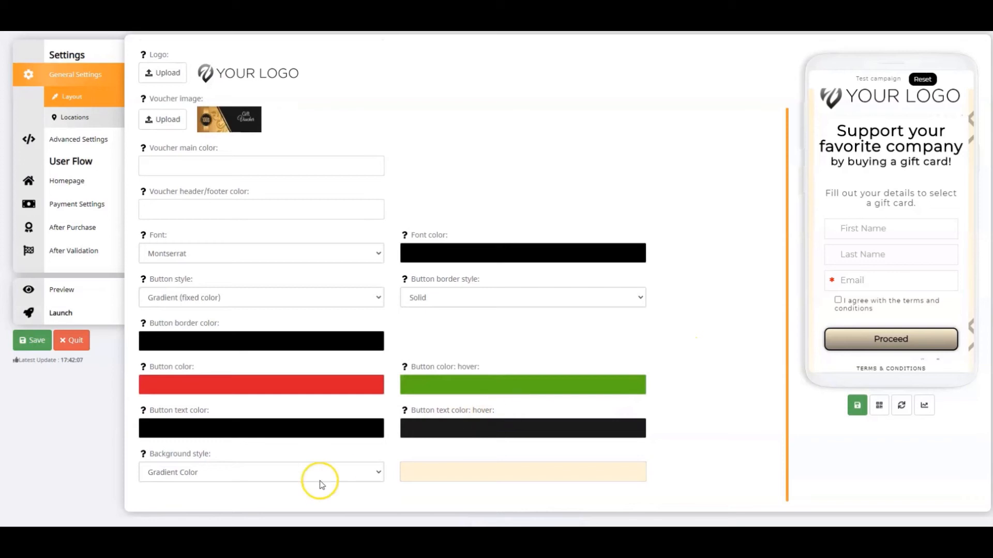
{"action": "left_click", "coordinate": [235, 473]}
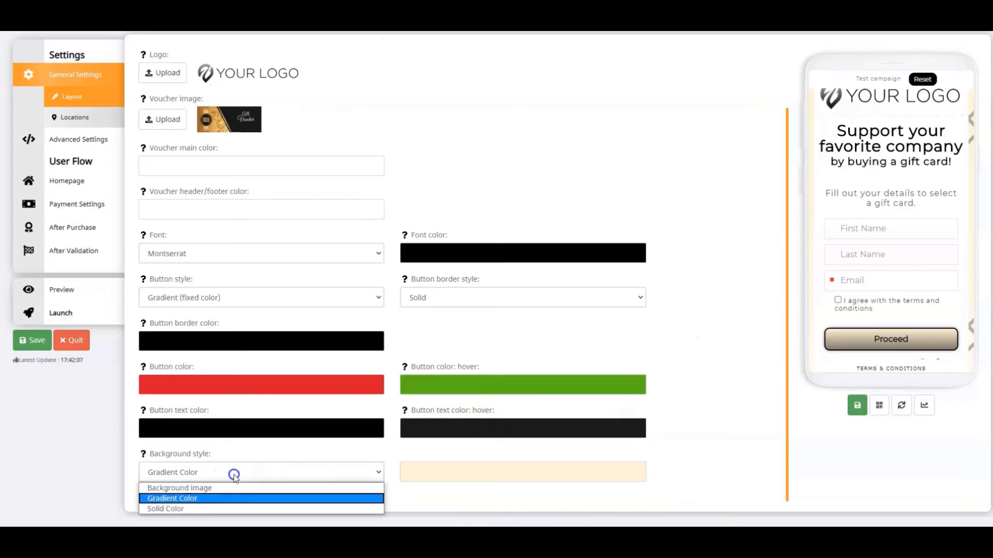
{"action": "left_click", "coordinate": [212, 506]}
{"action": "left_click", "coordinate": [470, 473]}
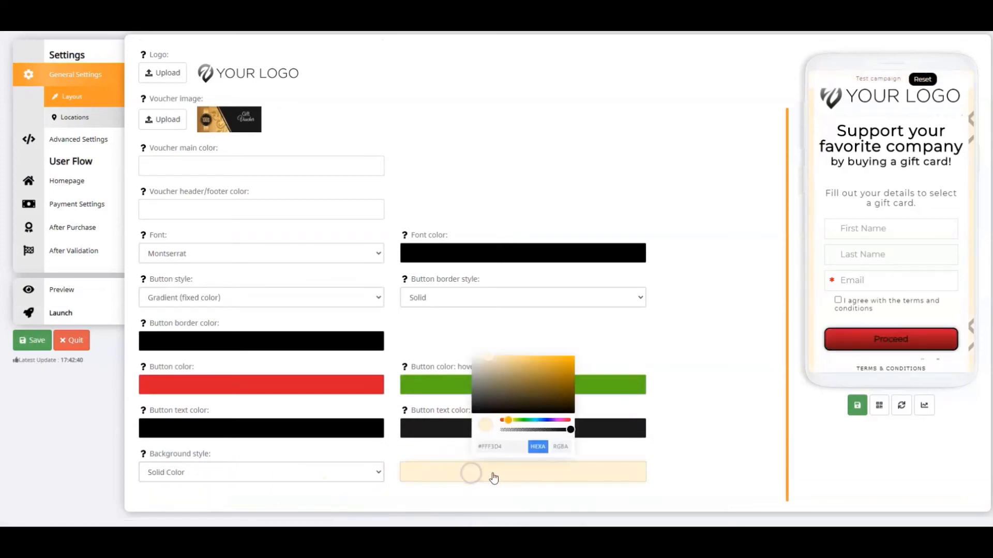
{"action": "key", "text": "ctrl+v"}
{"action": "left_click", "coordinate": [724, 421]}
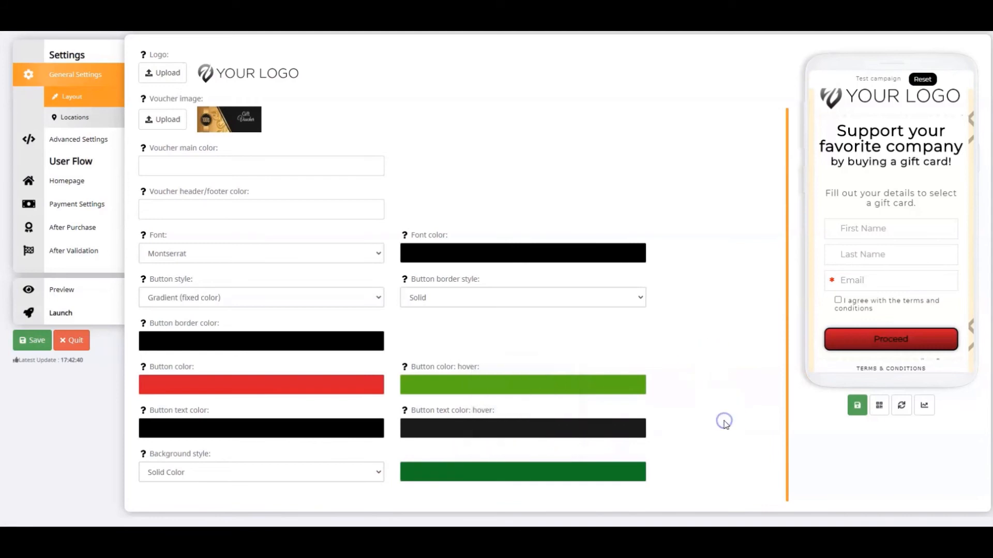
{"action": "left_click", "coordinate": [857, 406]}
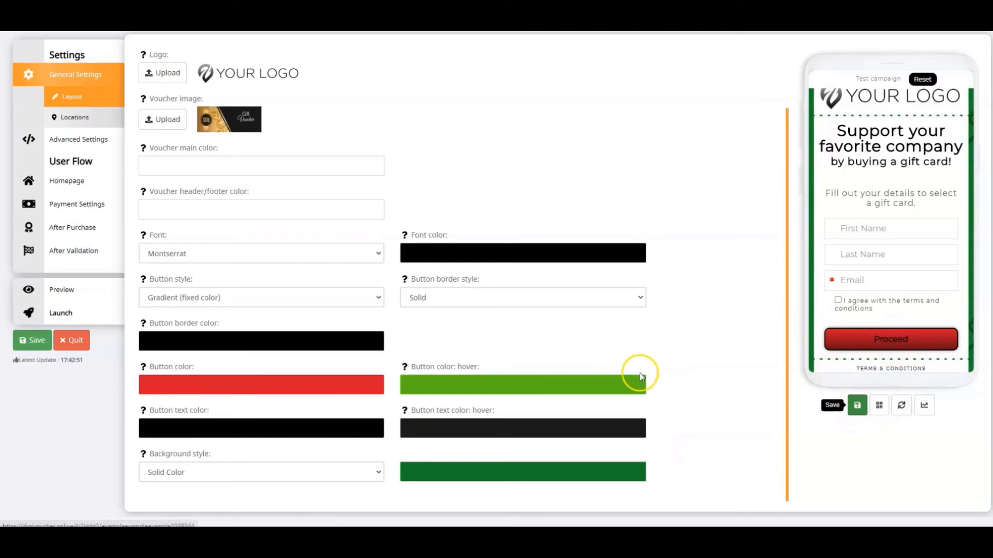
Step: Try the skip homepage option in the homepage settings and turn it back off
{"action": "left_click", "coordinate": [69, 184]}
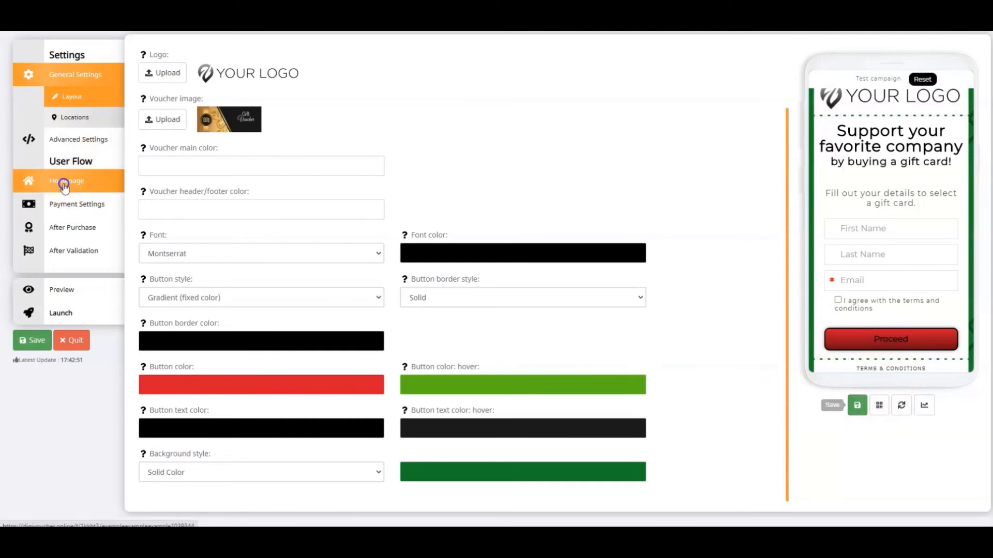
{"action": "left_click", "coordinate": [145, 106]}
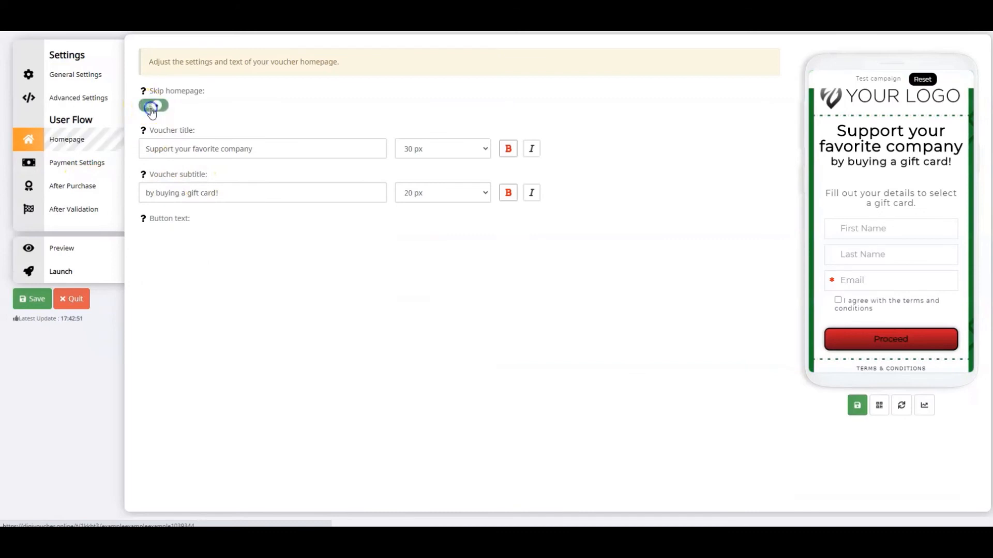
{"action": "left_click", "coordinate": [158, 109]}
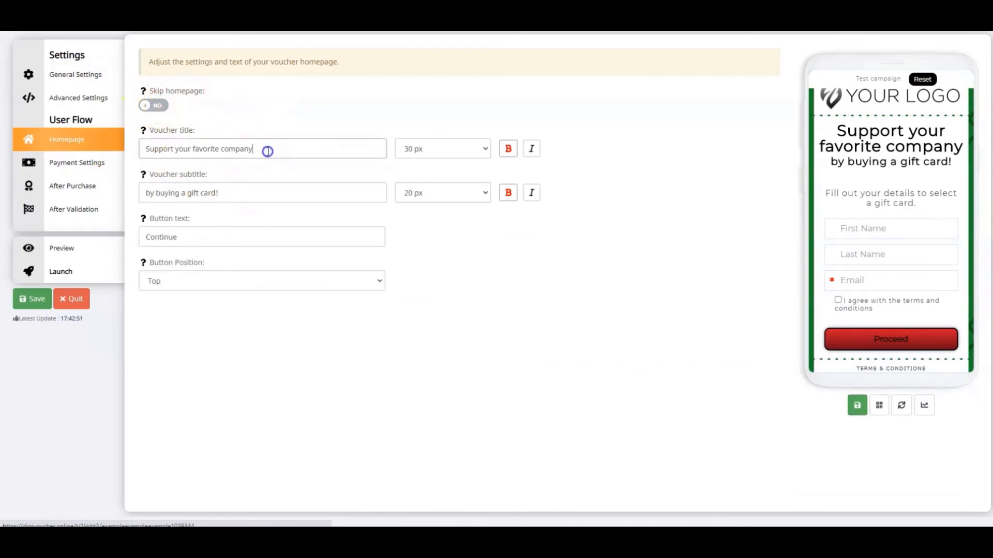
Step: Set the homepage's voucher title to "Gift Voucher $100" and the subtitle to "Only pay $90!"
{"action": "left_click_drag", "start_coordinate": [266, 150], "coordinate": [131, 150]}
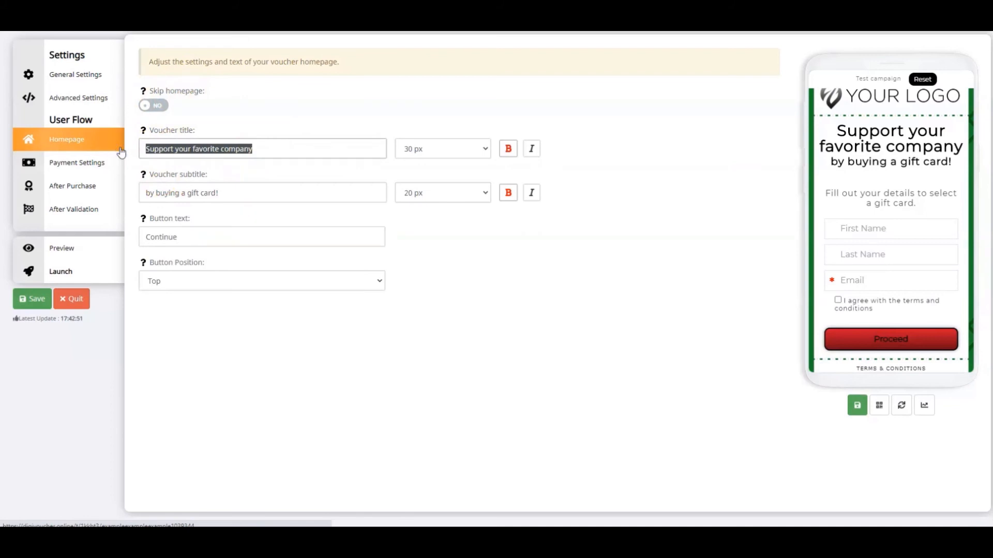
{"action": "type", "text": "Gift Voucher $100"}
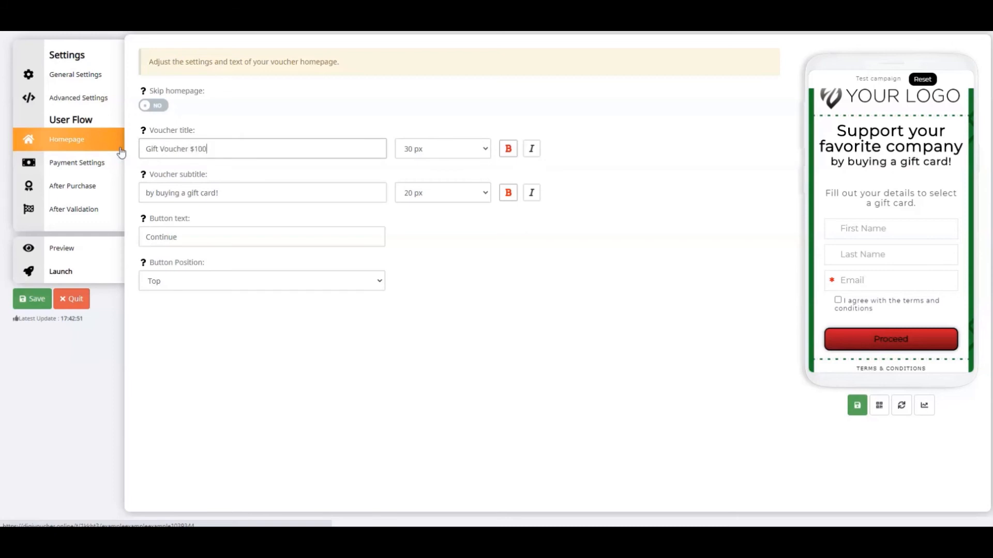
{"action": "left_click_drag", "start_coordinate": [222, 193], "coordinate": [131, 192]}
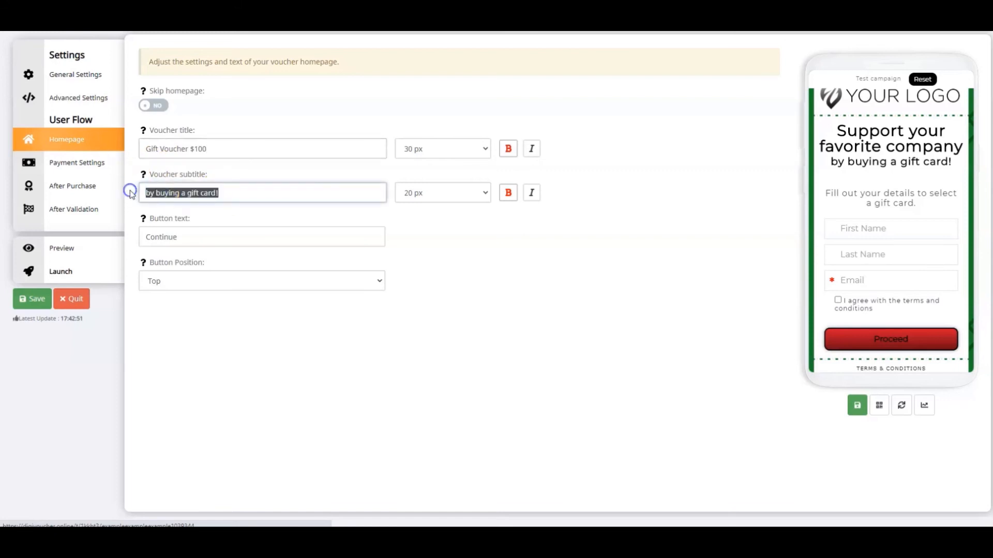
{"action": "type", "text": "Only"}
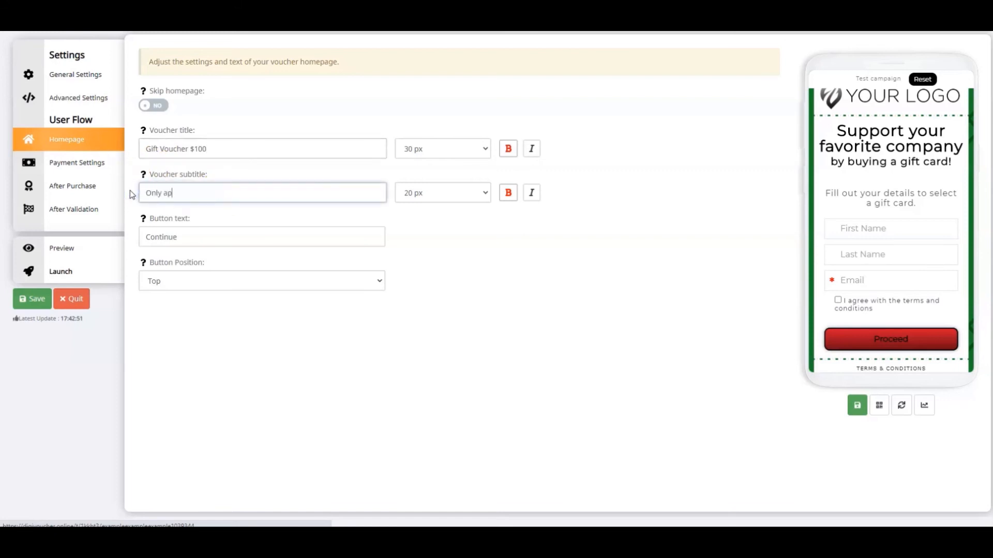
{"action": "type", "text": " pay $90!"}
Step: Set the voucher title's font size to 41 px
{"action": "left_click", "coordinate": [436, 146]}
{"action": "scroll", "coordinate": [450, 275], "scroll_direction": "down", "scroll_amount": 5}
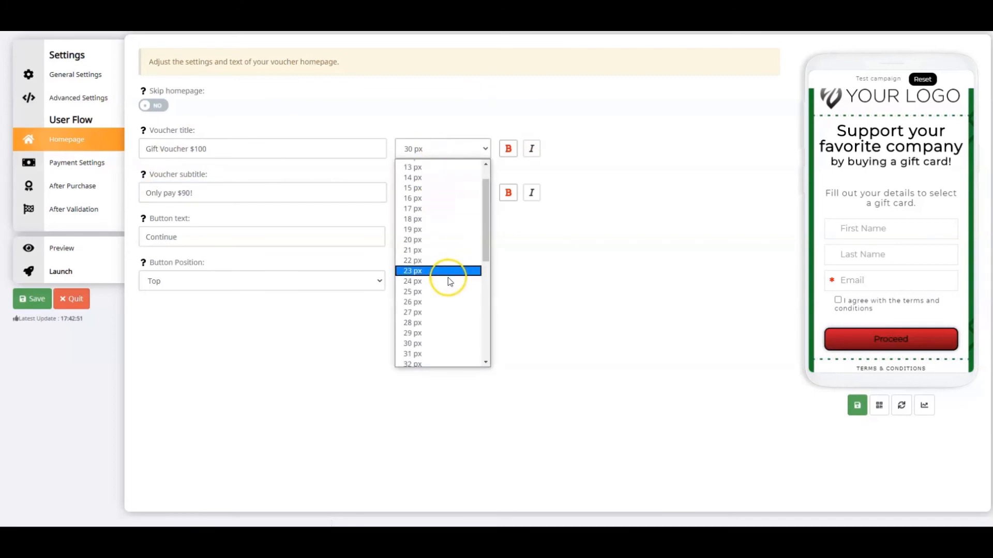
{"action": "left_click", "coordinate": [412, 216]}
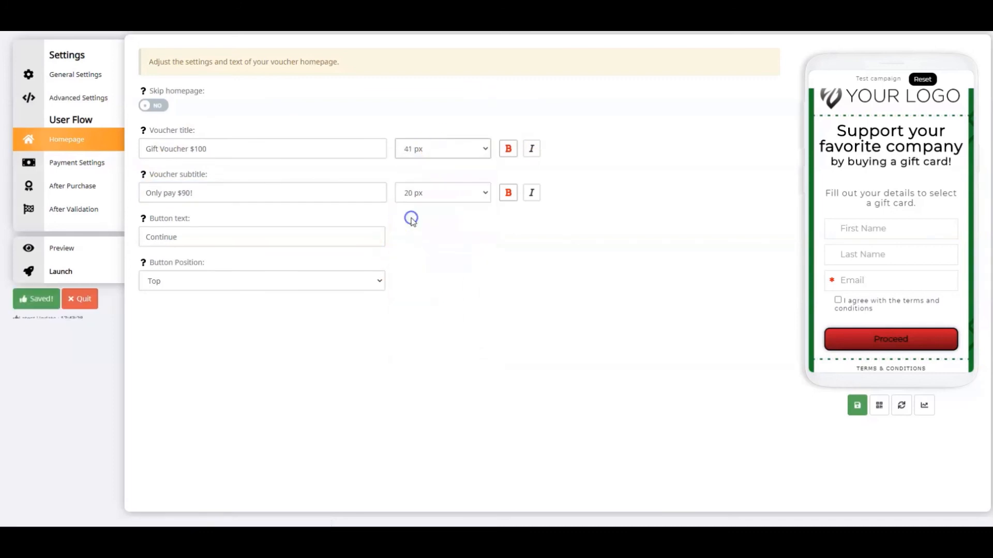
Step: Try the title's bold and italic styles, leaving it bold only, and make the subtitle italic without bold
{"action": "left_click", "coordinate": [531, 148]}
{"action": "left_click", "coordinate": [511, 150]}
{"action": "left_click", "coordinate": [533, 149]}
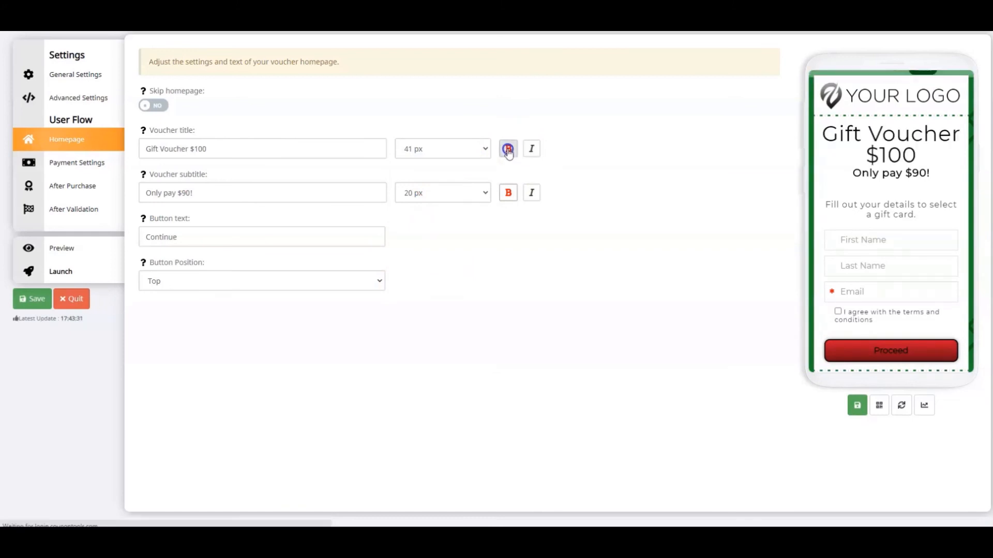
{"action": "left_click", "coordinate": [531, 192]}
{"action": "left_click", "coordinate": [511, 193]}
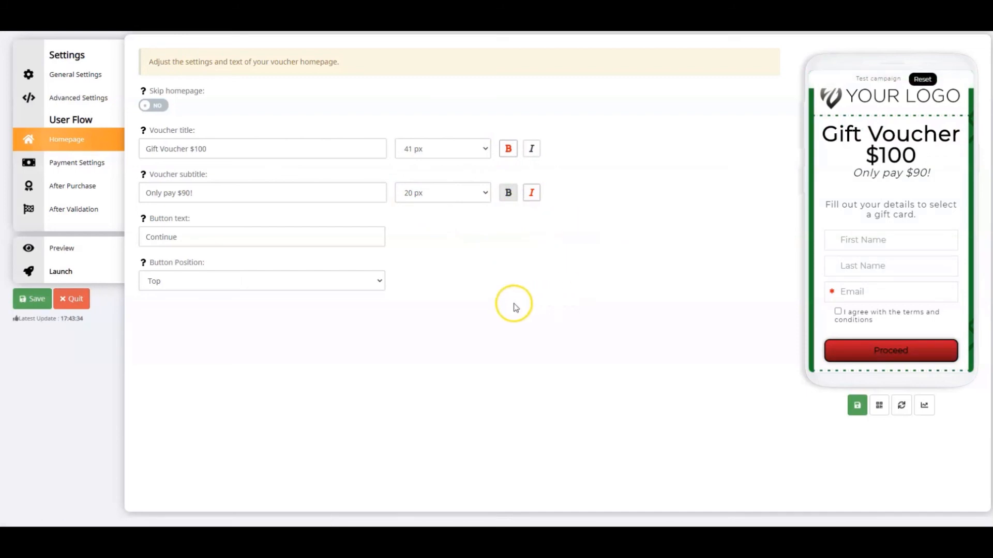
Step: Set the homepage's button text to "Proceed" with the button position at Top, and save the campaign
{"action": "left_click", "coordinate": [180, 238]}
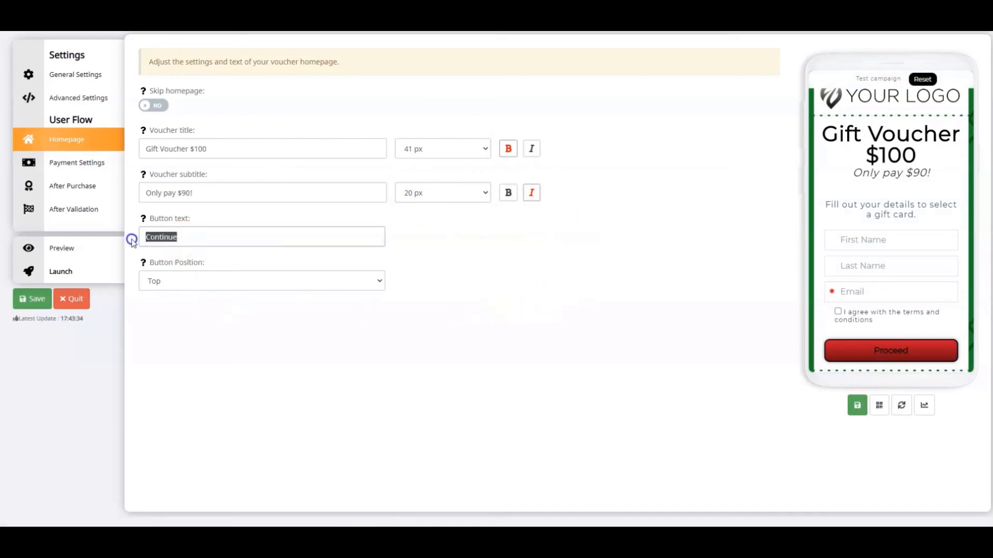
{"action": "type", "text": "Proceed"}
{"action": "left_click", "coordinate": [177, 283]}
{"action": "left_click", "coordinate": [161, 296]}
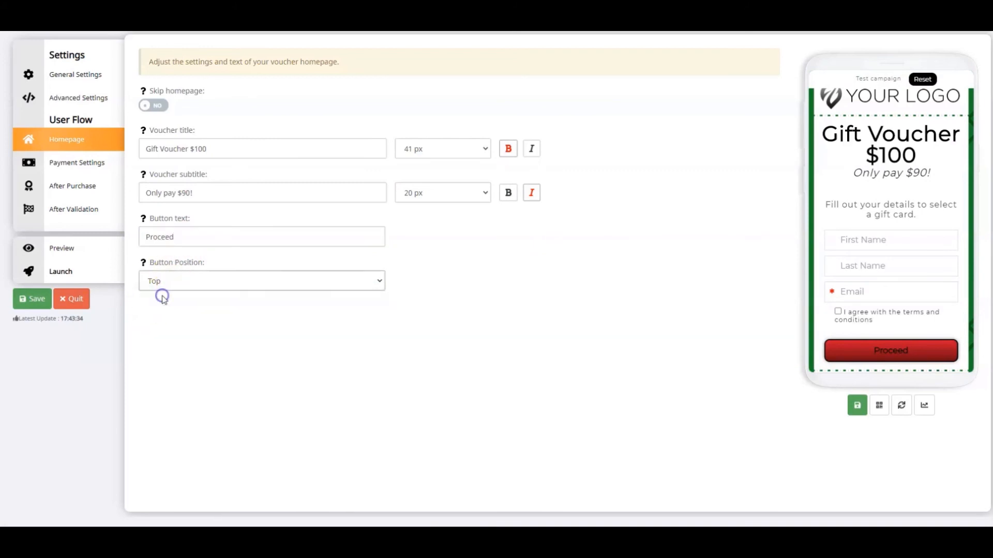
{"action": "left_click", "coordinate": [30, 299]}
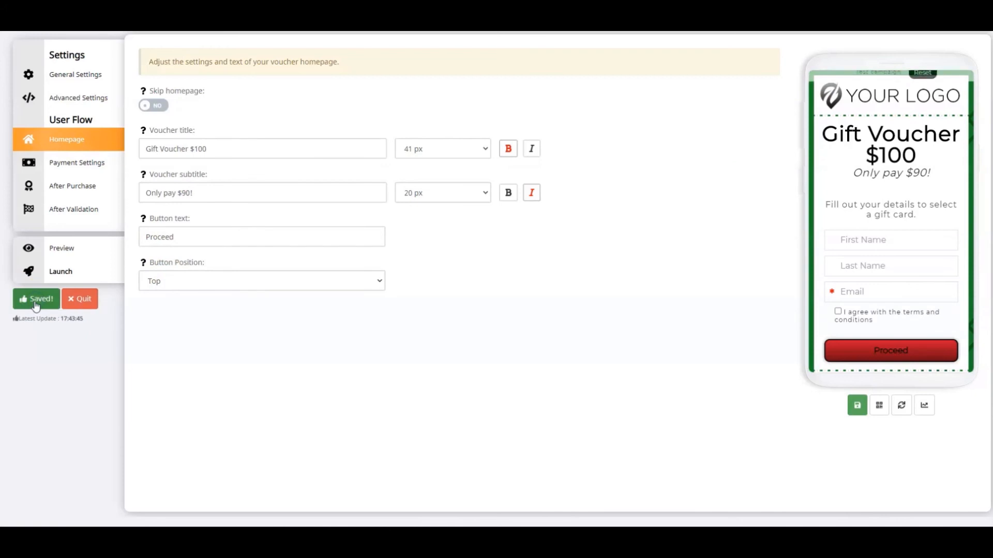
Step: Change the description in the personal data settings to "Enter your personal details."
{"action": "left_click", "coordinate": [66, 166]}
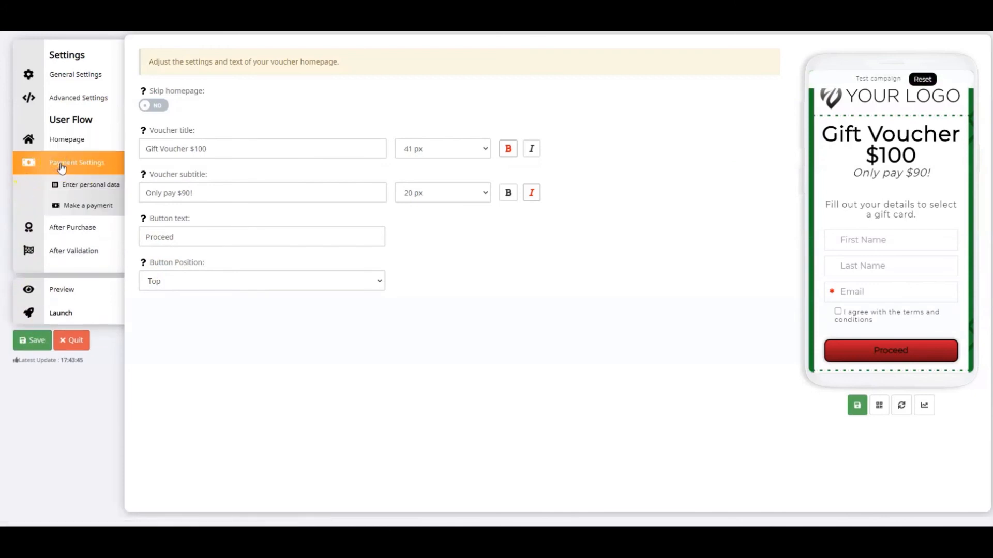
{"action": "left_click", "coordinate": [78, 190]}
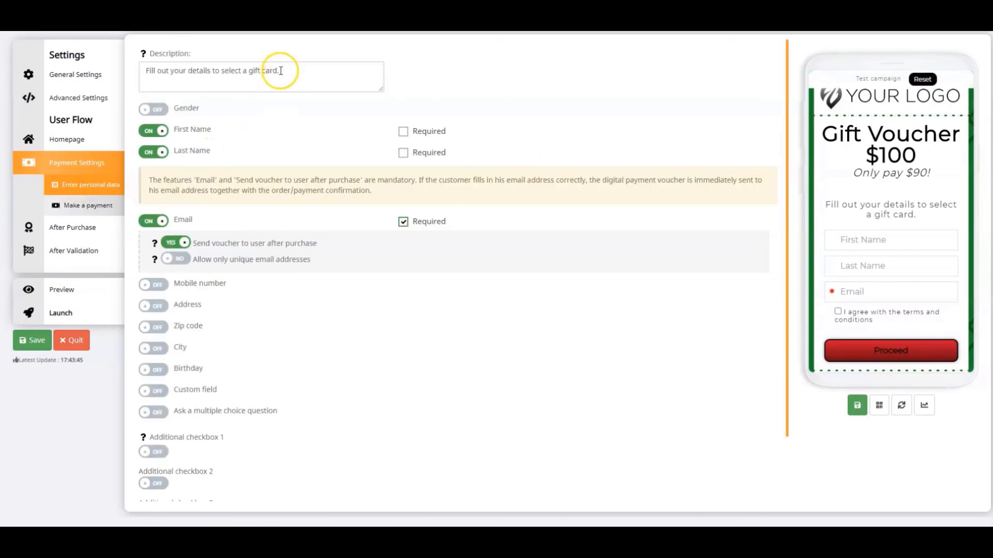
{"action": "left_click", "coordinate": [283, 71]}
{"action": "left_click_drag", "start_coordinate": [283, 71], "coordinate": [149, 70]}
{"action": "type", "text": "Enter your persona"}
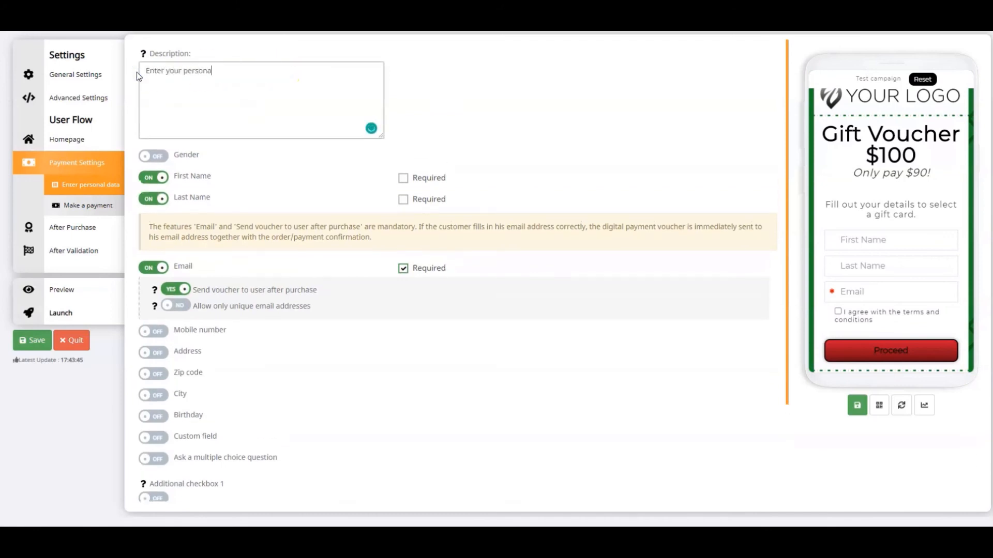
{"action": "type", "text": "l details."}
{"action": "left_click", "coordinate": [491, 132]}
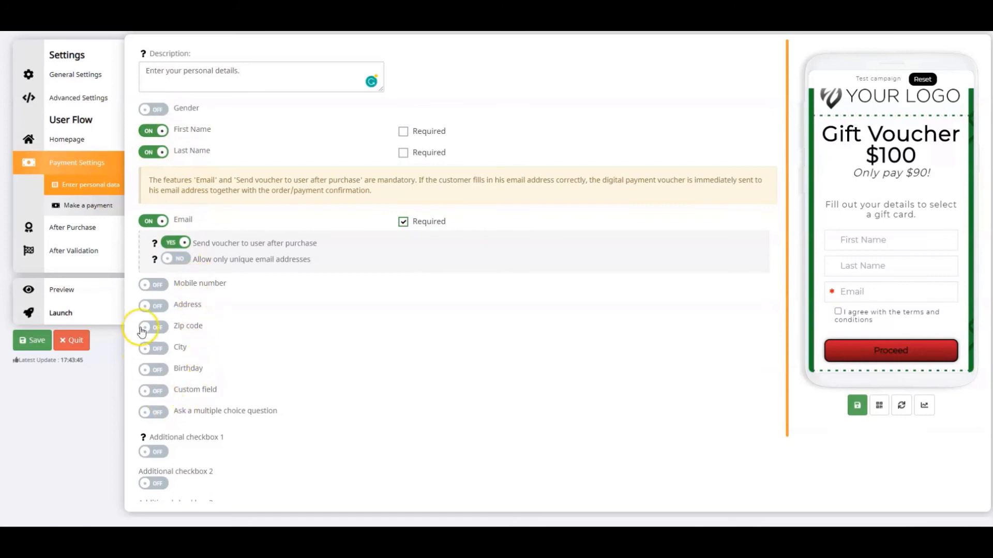
Step: Try making the First Name and Last Name fields required, and turn the requirement back off for both
{"action": "left_click", "coordinate": [404, 132]}
{"action": "left_click", "coordinate": [404, 152]}
{"action": "left_click", "coordinate": [403, 152]}
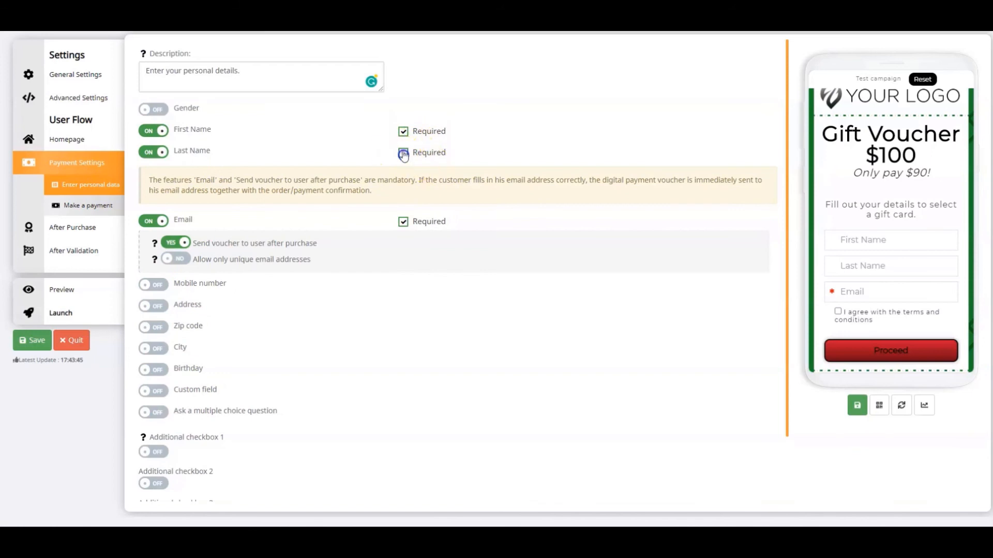
{"action": "left_click", "coordinate": [403, 131]}
Step: Allow only unique email addresses, set the personal data form's button text to "Continue", and save
{"action": "scroll", "coordinate": [166, 228], "scroll_direction": "down", "scroll_amount": 2}
{"action": "left_click", "coordinate": [200, 483]}
{"action": "double_click", "coordinate": [161, 483]}
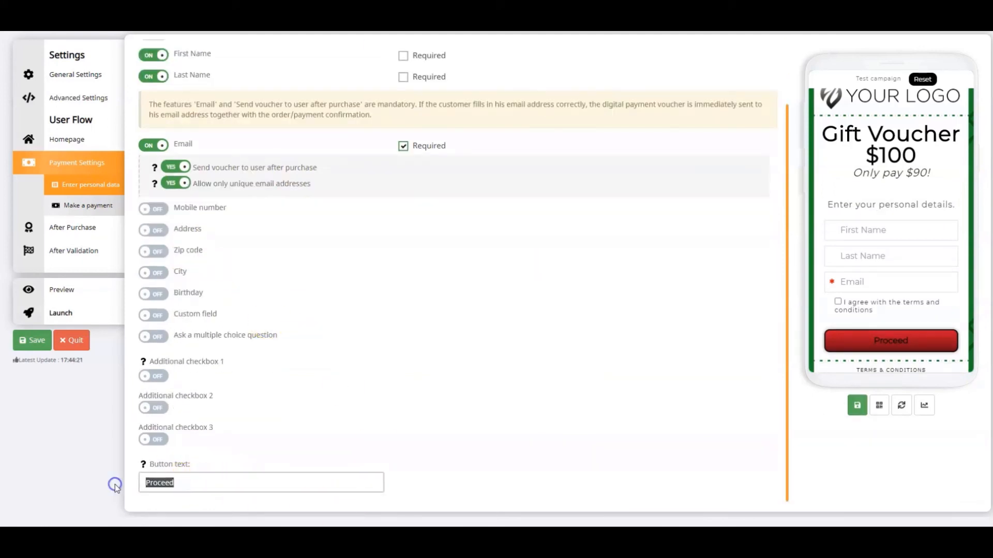
{"action": "type", "text": "Continue"}
{"action": "left_click", "coordinate": [110, 421]}
{"action": "left_click", "coordinate": [36, 343]}
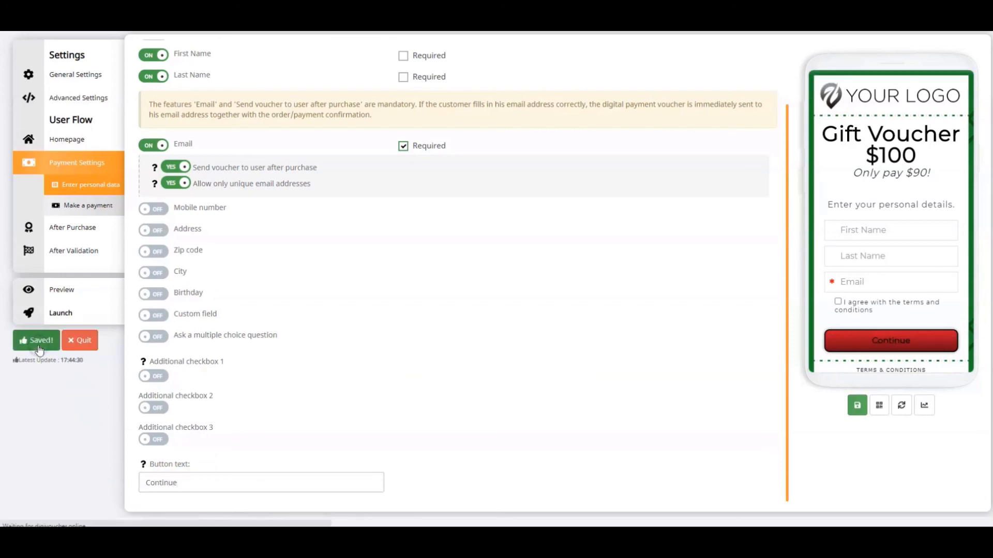
Step: In the payment settings, look at the Mollie.com and PayPal methods and choose Stripe.com as the payment method
{"action": "left_click", "coordinate": [88, 206]}
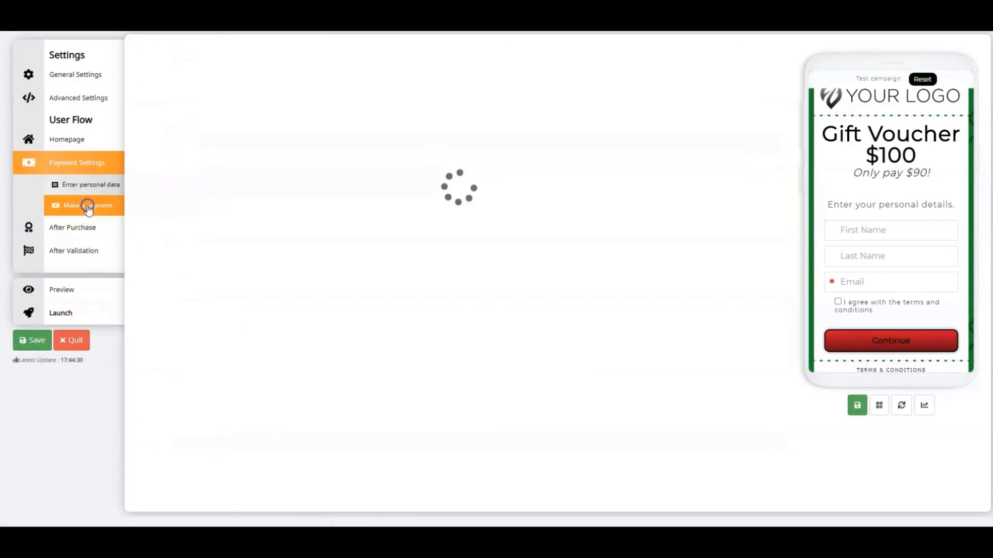
{"action": "left_click", "coordinate": [268, 72]}
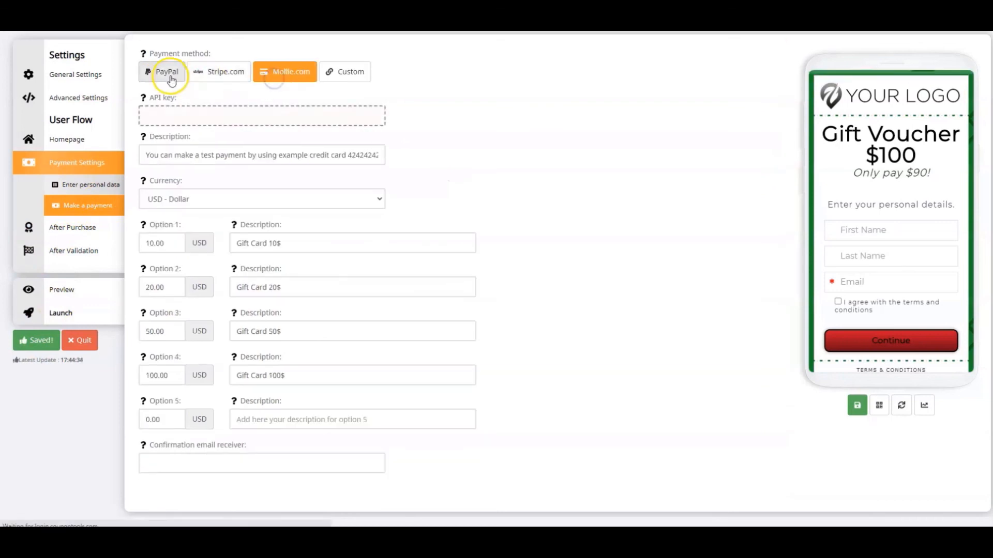
{"action": "left_click", "coordinate": [171, 76]}
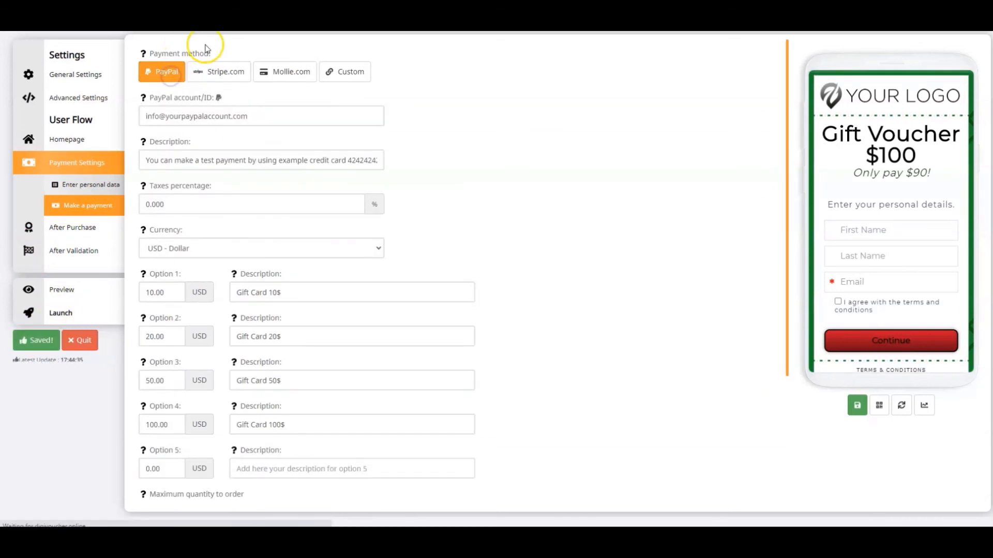
{"action": "left_click", "coordinate": [222, 73]}
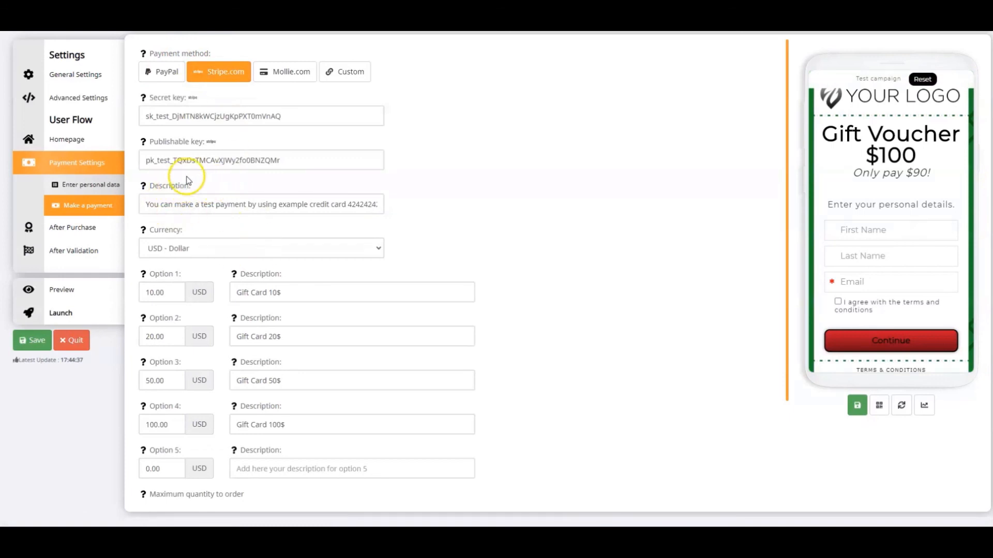
Step: Replace the payment description with "Select a Gift Voucher and fulfill the payment." and select USD - Dollar as the currency
{"action": "left_click_drag", "start_coordinate": [148, 204], "coordinate": [407, 212]}
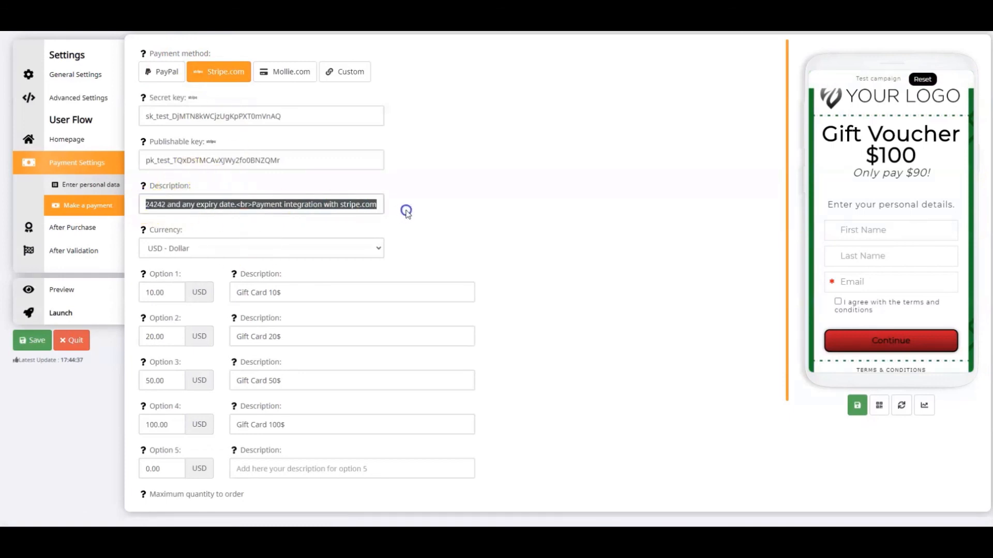
{"action": "key", "text": "BackSpace"}
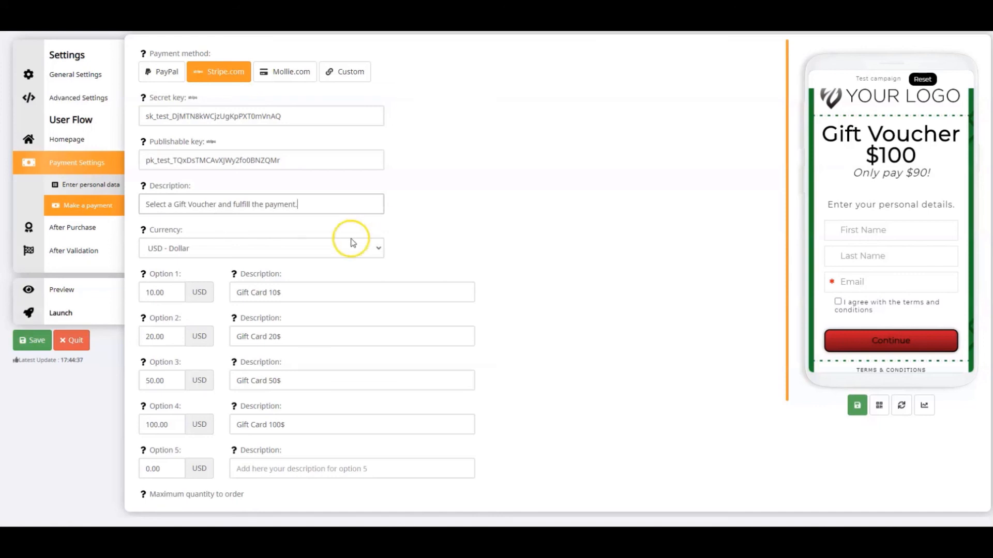
{"action": "left_click", "coordinate": [251, 249]}
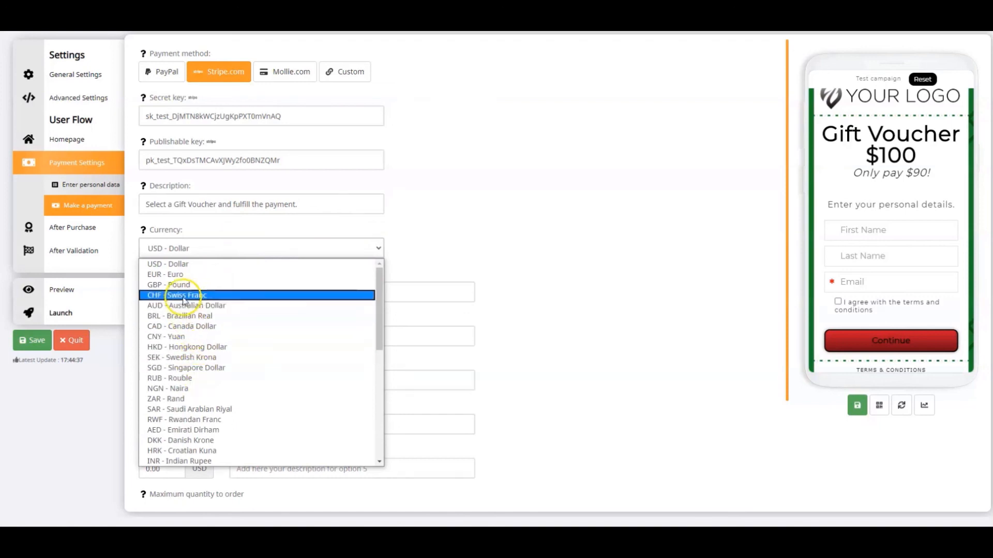
{"action": "left_click", "coordinate": [183, 266]}
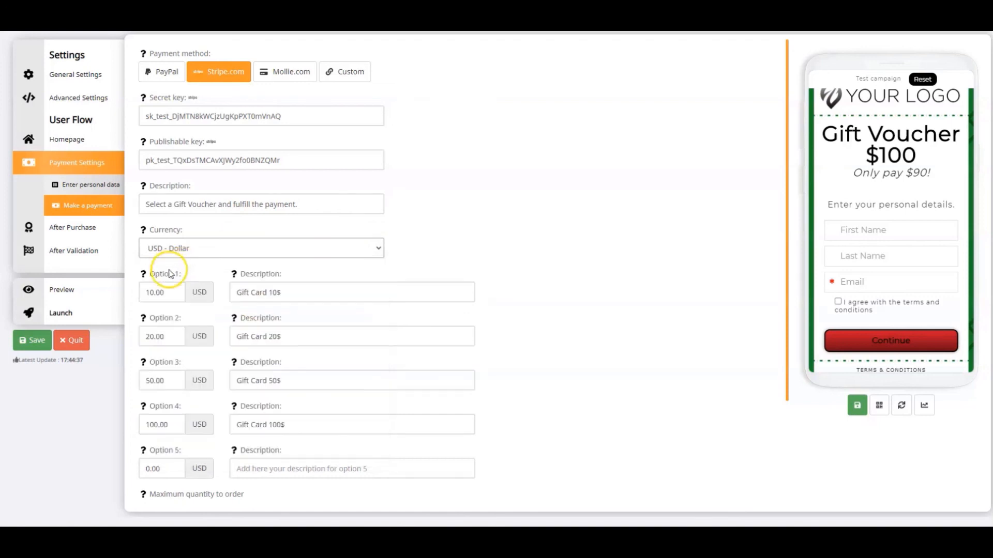
Step: Clear the prices and descriptions of payment options 4, 3 and 2
{"action": "left_click", "coordinate": [172, 426]}
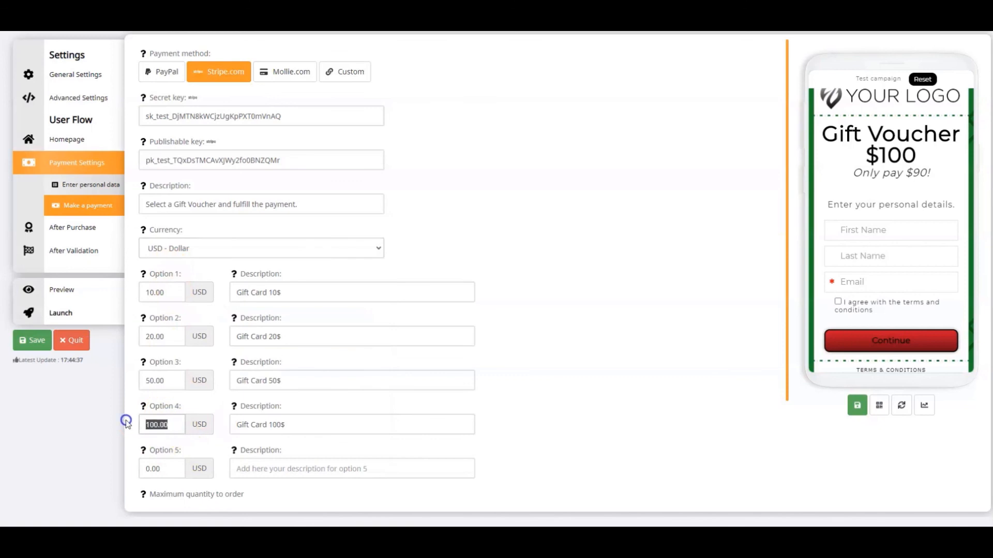
{"action": "key", "text": "BackSpace"}
{"action": "triple_click", "coordinate": [286, 424]}
{"action": "key", "text": "BackSpace"}
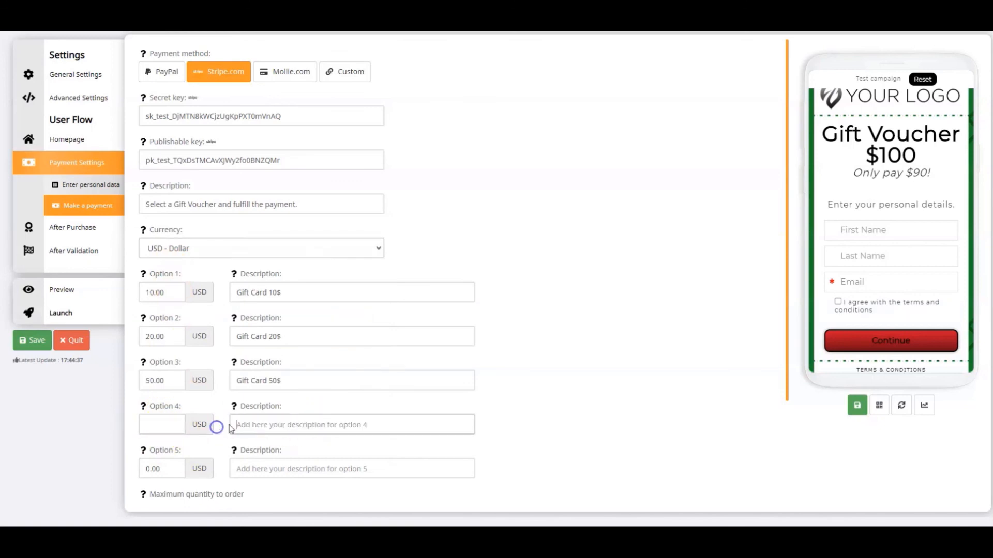
{"action": "triple_click", "coordinate": [312, 379]}
{"action": "key", "text": "BackSpace"}
{"action": "key", "text": "BackSpace"}
{"action": "triple_click", "coordinate": [298, 335]}
{"action": "key", "text": "BackSpace"}
{"action": "left_click", "coordinate": [164, 337]}
Step: Set payment option 1 to 90 USD with the description "Gift Voucher $100"
{"action": "triple_click", "coordinate": [147, 291]}
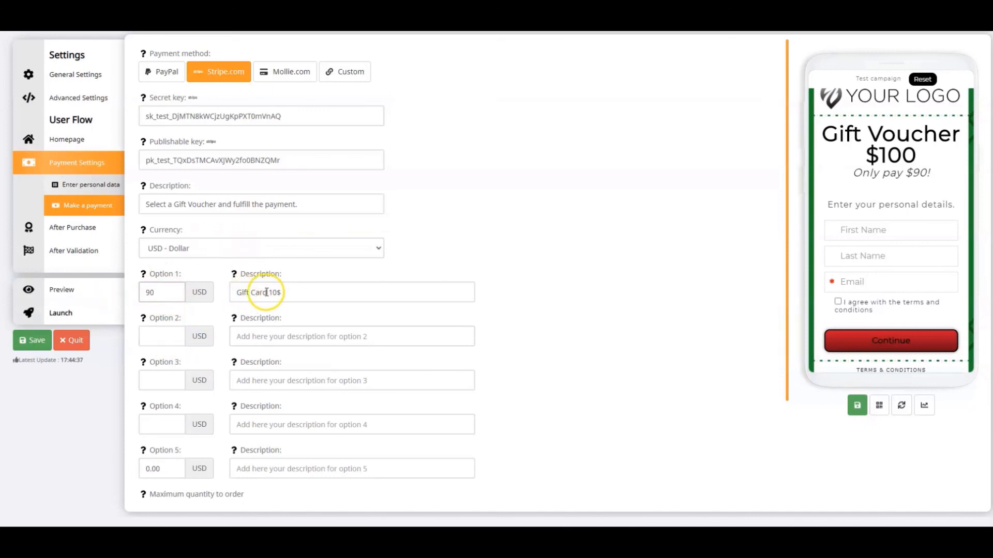
{"action": "left_click_drag", "start_coordinate": [279, 294], "coordinate": [225, 295]}
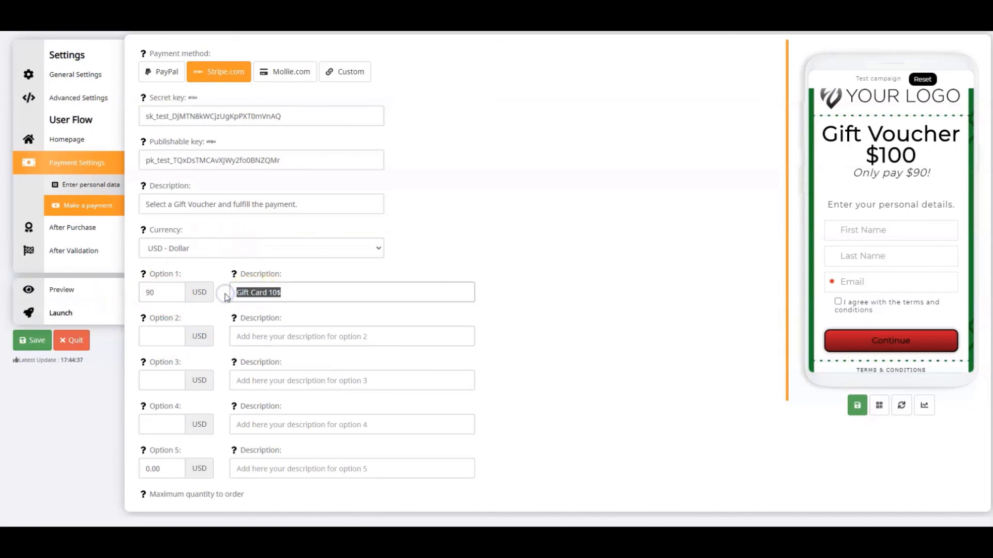
{"action": "left_click", "coordinate": [620, 280]}
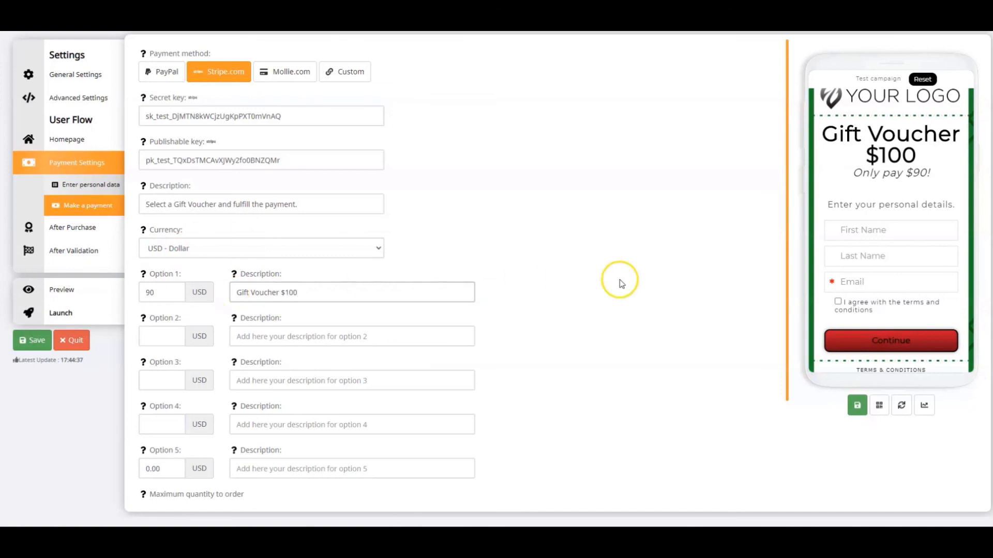
Step: Set the maximum quantity to order to 10
{"action": "scroll", "coordinate": [410, 410], "scroll_direction": "down", "scroll_amount": 2}
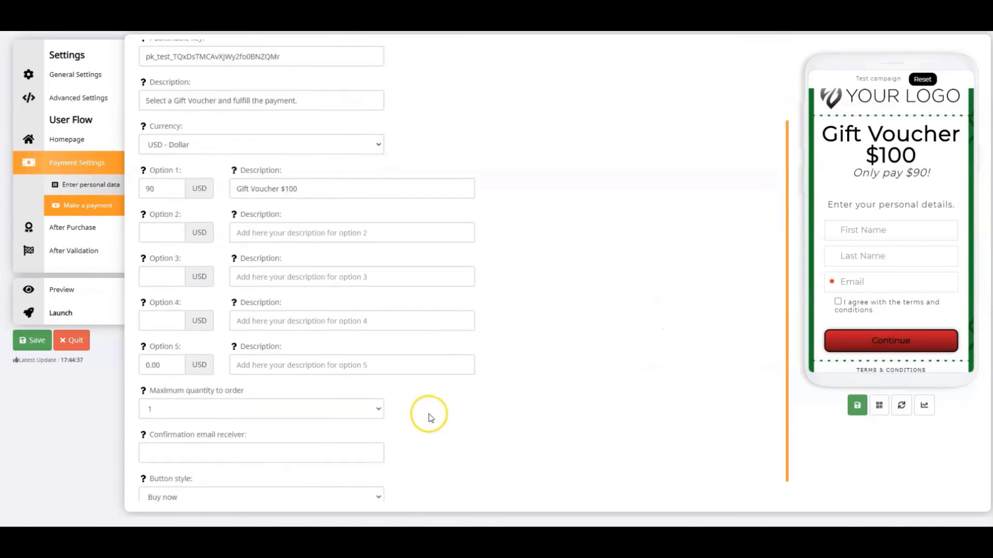
{"action": "left_click", "coordinate": [254, 406]}
{"action": "scroll", "coordinate": [239, 287], "scroll_direction": "down", "scroll_amount": 16}
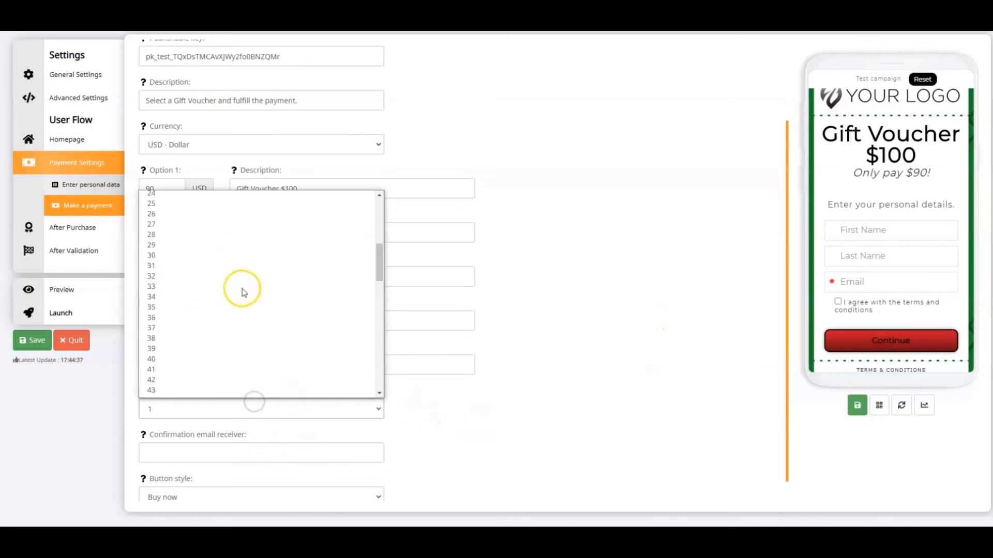
{"action": "scroll", "coordinate": [206, 392], "scroll_direction": "up", "scroll_amount": 12}
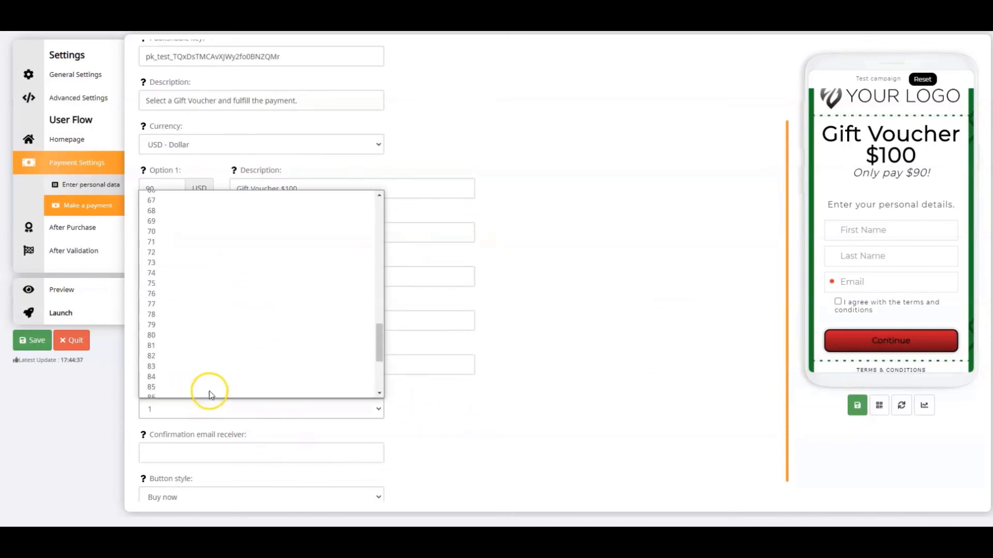
{"action": "scroll", "coordinate": [206, 302], "scroll_direction": "up", "scroll_amount": 4}
{"action": "left_click", "coordinate": [163, 291]}
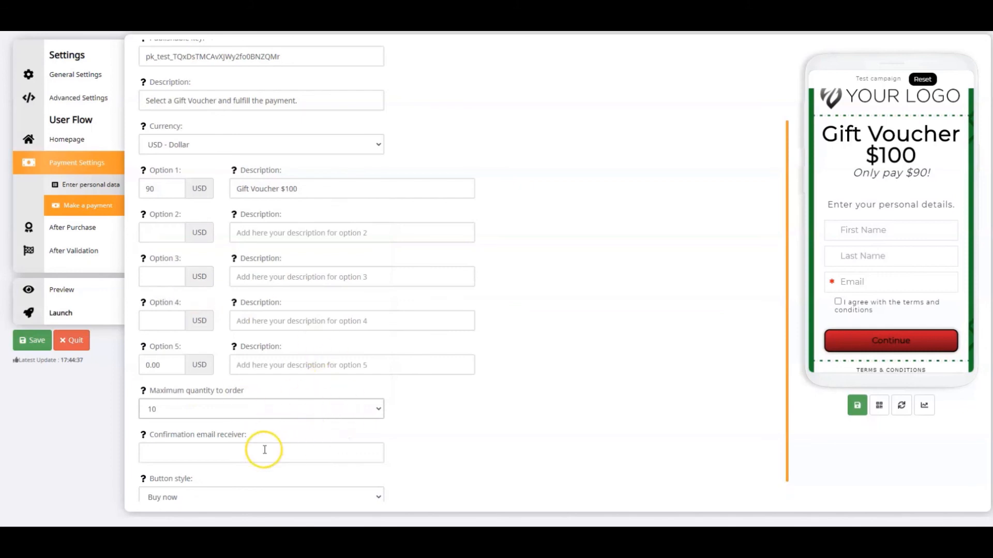
Step: Enter the recipient's address as the confirmation email receiver and save the payment settings
{"action": "left_click", "coordinate": [246, 455]}
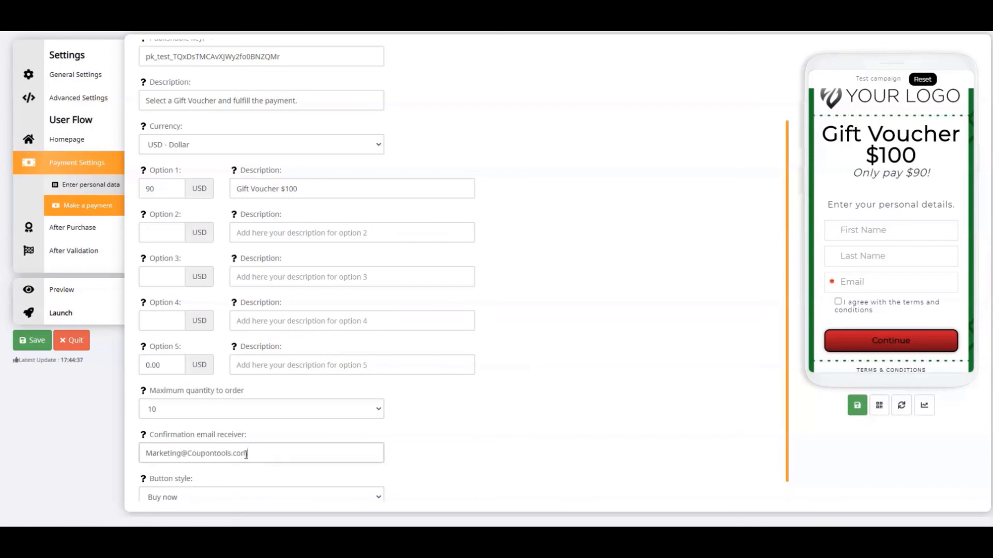
{"action": "scroll", "coordinate": [207, 414], "scroll_direction": "down", "scroll_amount": 1}
{"action": "left_click", "coordinate": [32, 340]}
{"action": "left_click", "coordinate": [32, 302]}
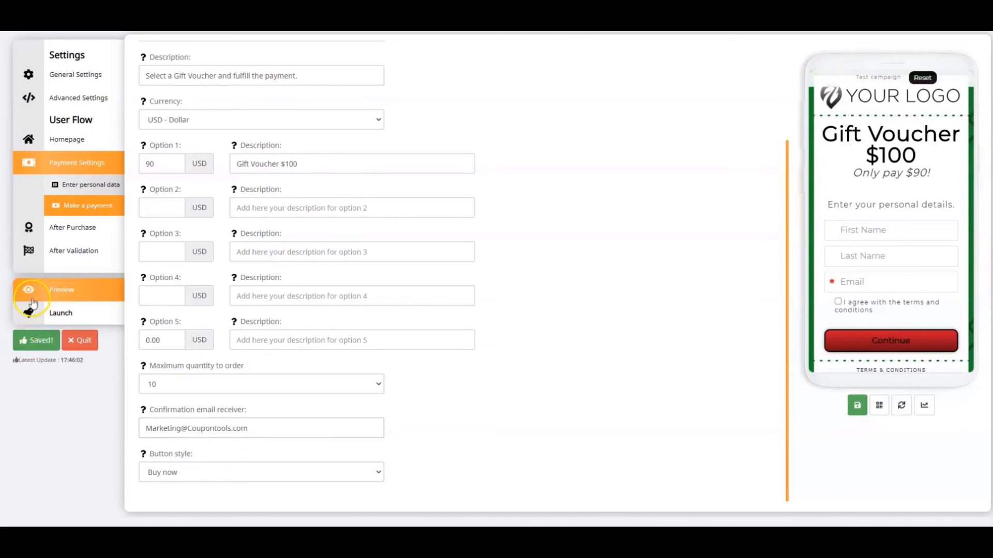
Step: In the after-purchase settings, allow consumers to purchase another voucher and leave Skip to validation off
{"action": "left_click", "coordinate": [72, 227]}
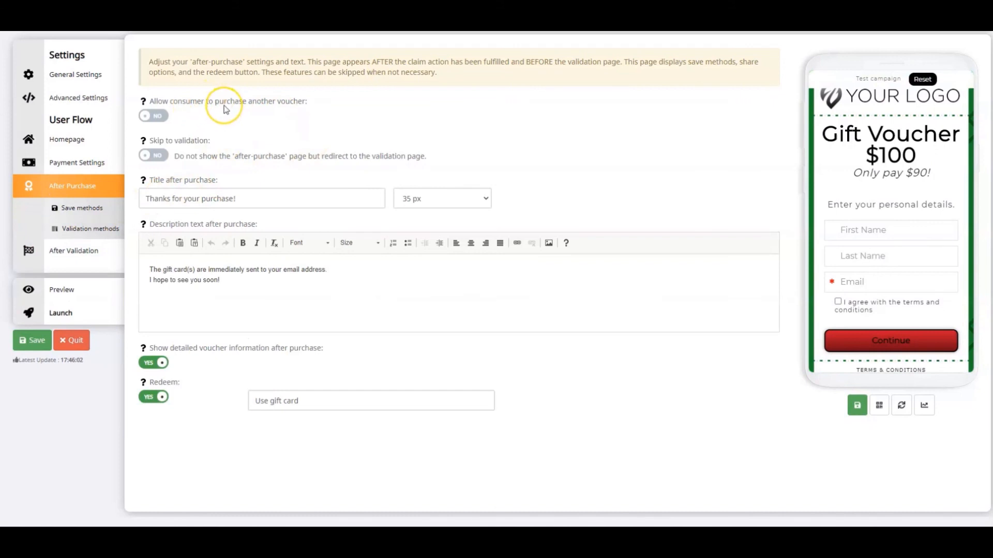
{"action": "left_click", "coordinate": [160, 118]}
{"action": "left_click", "coordinate": [161, 117]}
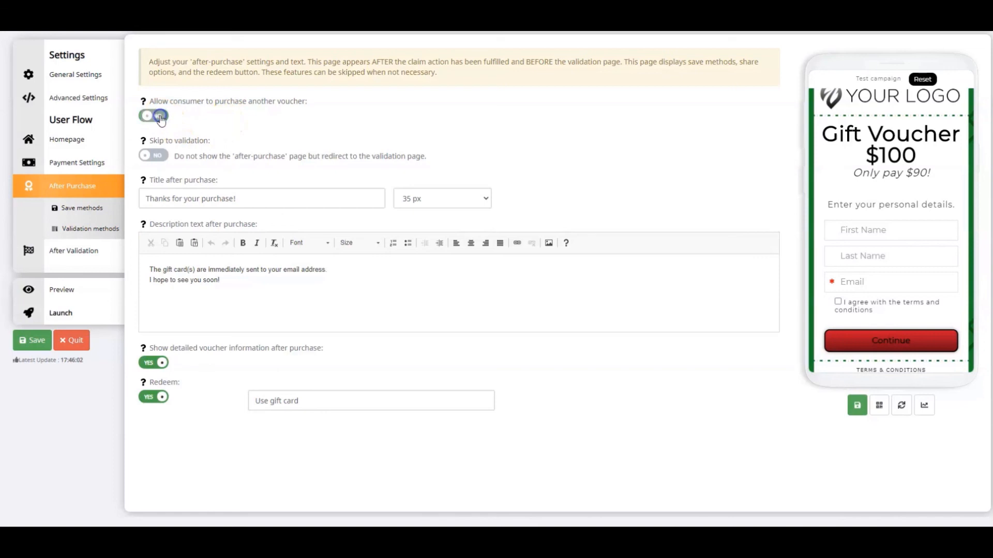
{"action": "left_click", "coordinate": [158, 118]}
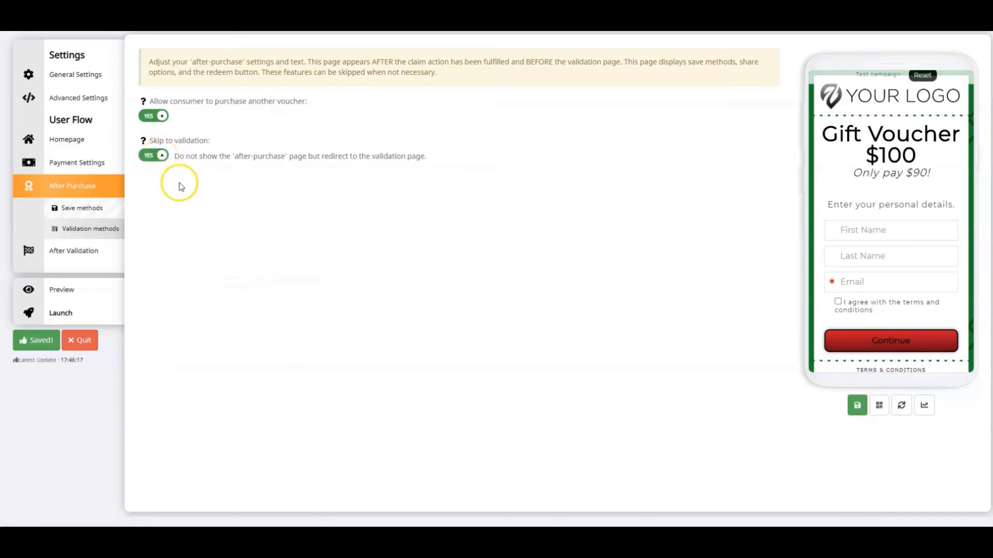
{"action": "left_click", "coordinate": [77, 212]}
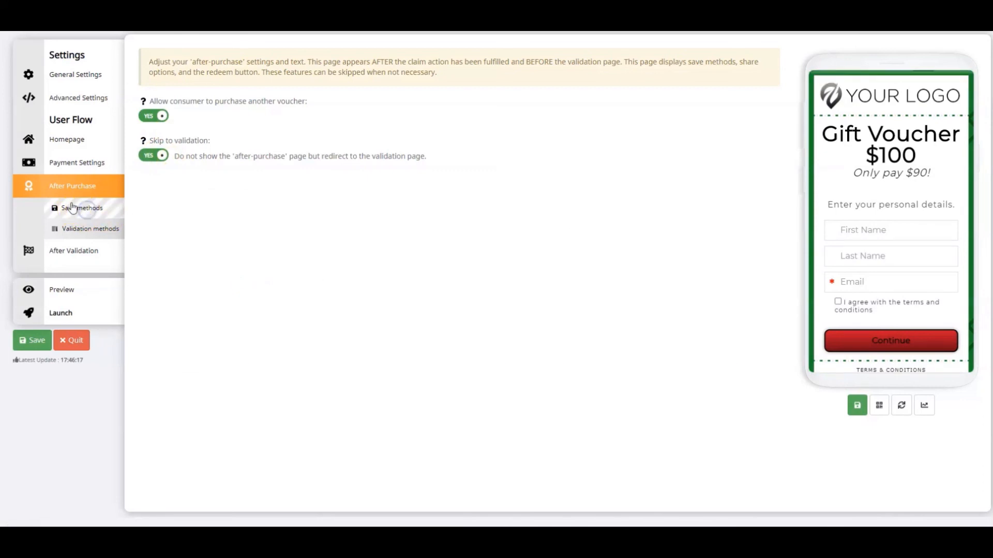
{"action": "left_click", "coordinate": [156, 155]}
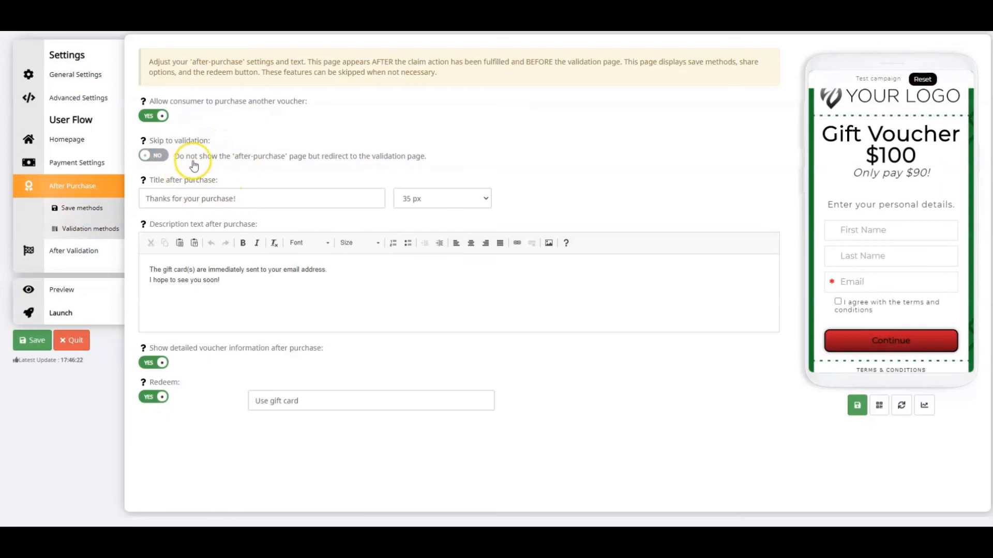
Step: Set the after-purchase title to "Thank you!" at 40 px and description to "You have successfully purchased your Gift Voucher. The Voucher is sent to your email address."
{"action": "left_click_drag", "start_coordinate": [249, 197], "coordinate": [144, 199]}
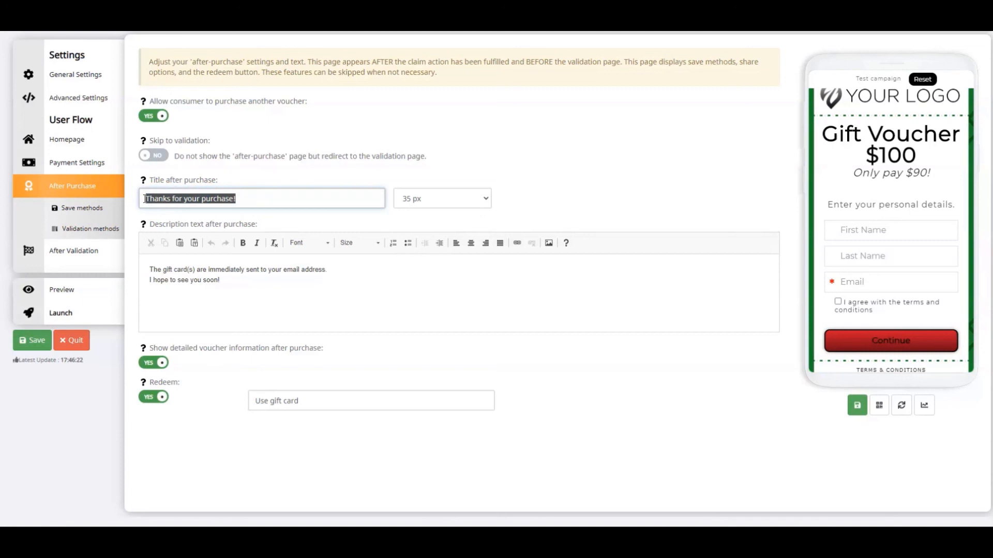
{"action": "type", "text": "Thank"}
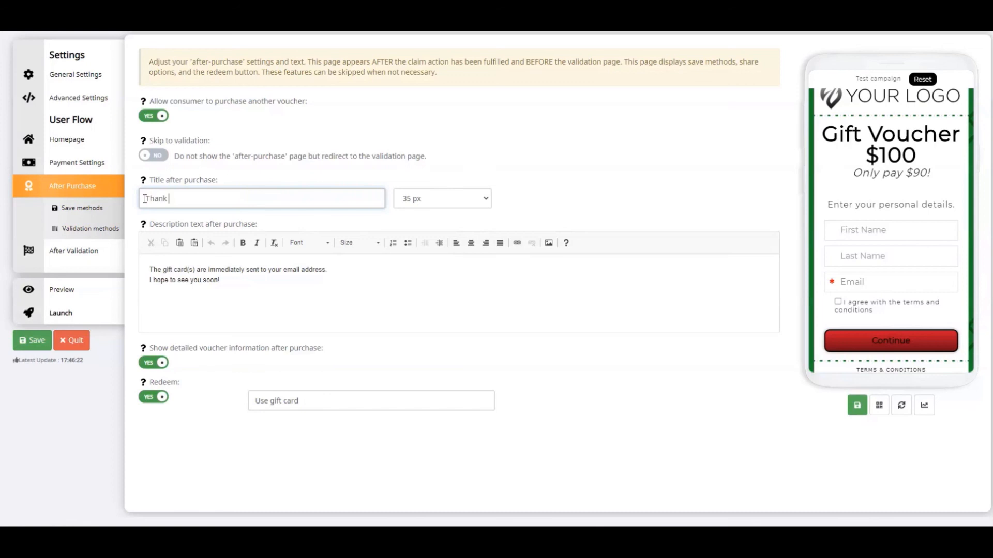
{"action": "type", "text": " you!"}
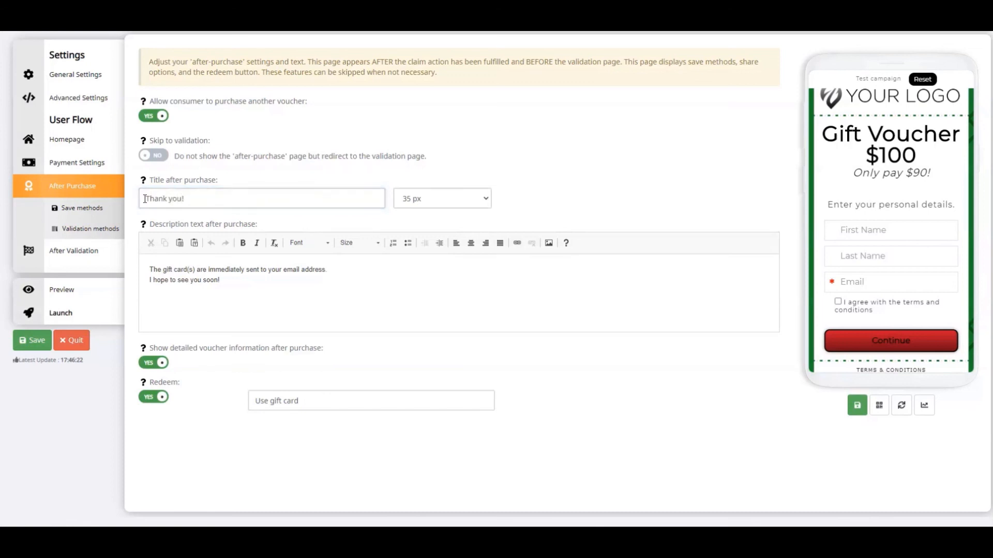
{"action": "left_click", "coordinate": [448, 204]}
{"action": "scroll", "coordinate": [442, 336], "scroll_direction": "down", "scroll_amount": 7}
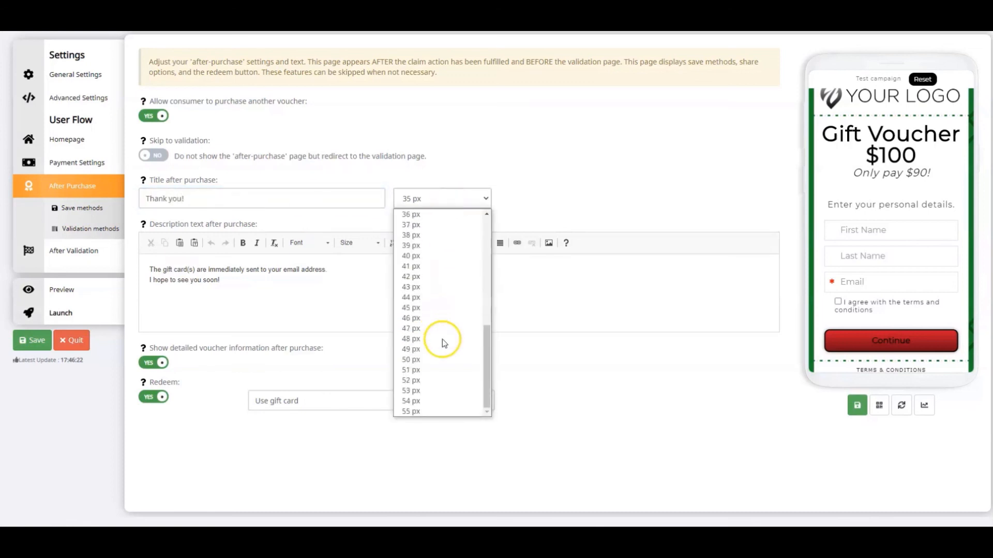
{"action": "left_click", "coordinate": [411, 256]}
{"action": "left_click_drag", "start_coordinate": [221, 280], "coordinate": [140, 264]}
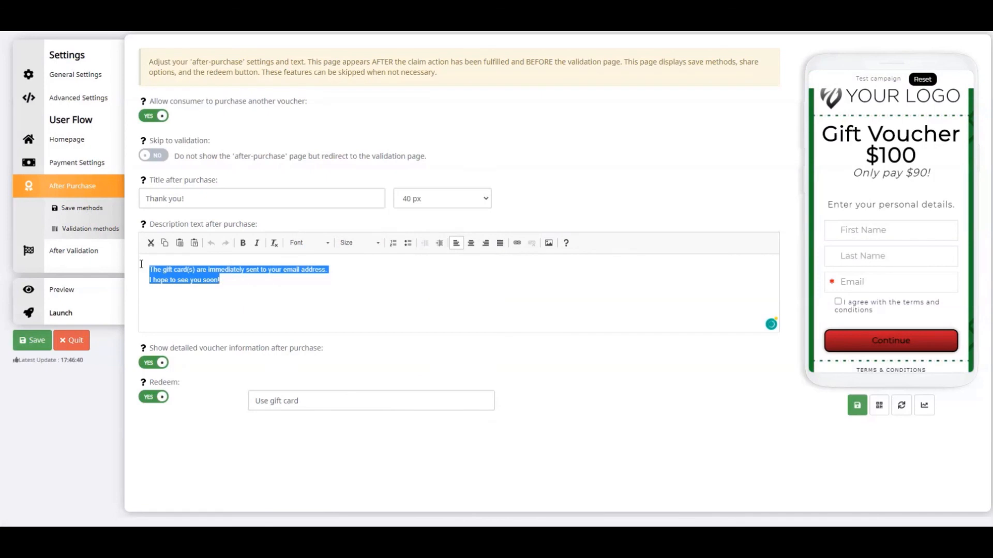
{"action": "type", "text": "You have successfully purchased your Gift Voucher. The Voucher is sent to yo"}
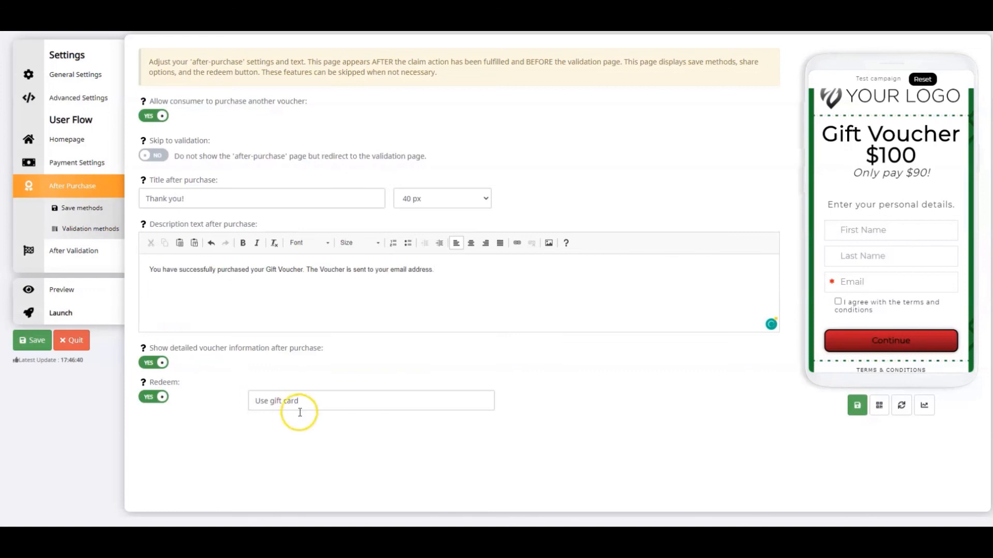
Step: Keep the Redeem option enabled and change its button text to "Use Gift Voucher"
{"action": "left_click", "coordinate": [153, 396]}
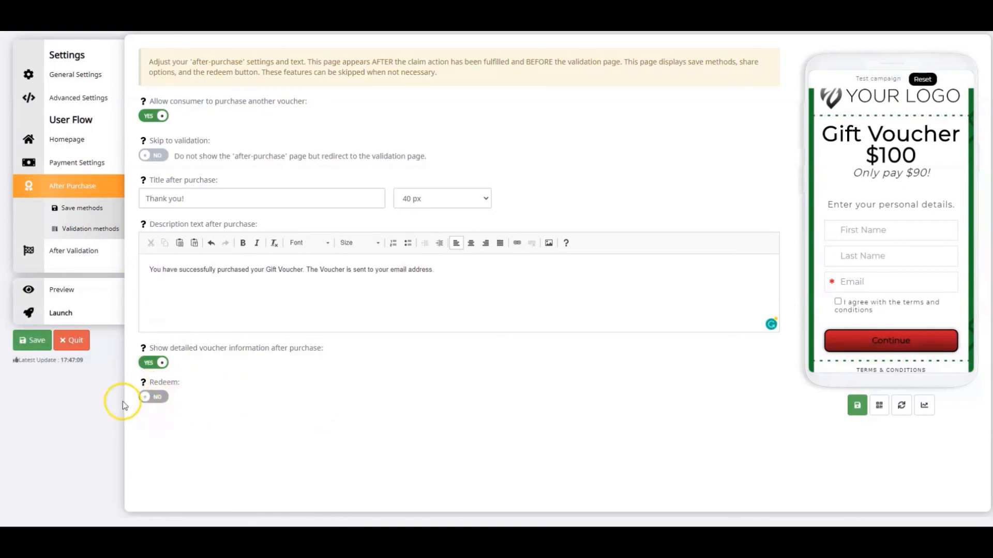
{"action": "left_click", "coordinate": [139, 396]}
{"action": "left_click_drag", "start_coordinate": [300, 401], "coordinate": [270, 401]}
{"action": "key", "text": "BackSpace"}
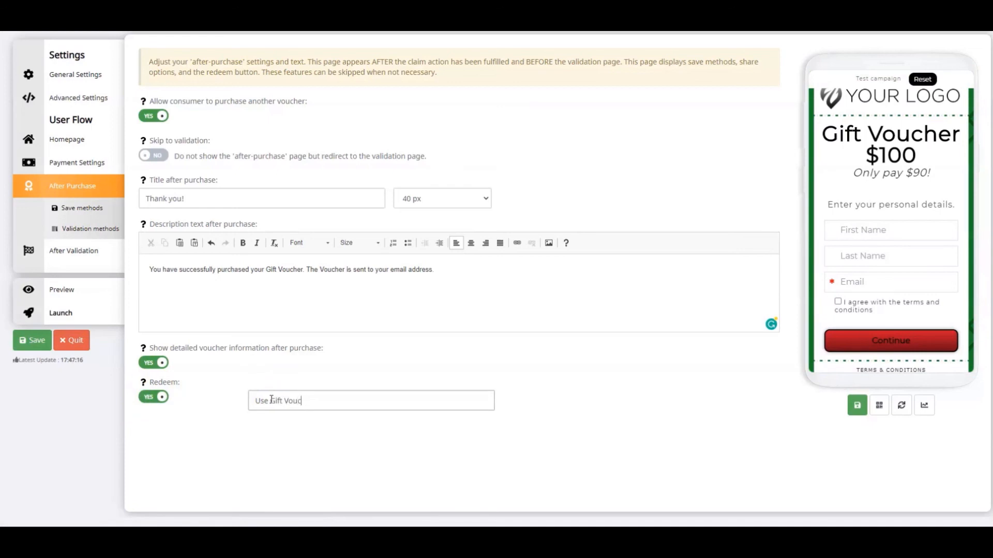
{"action": "left_click", "coordinate": [517, 406]}
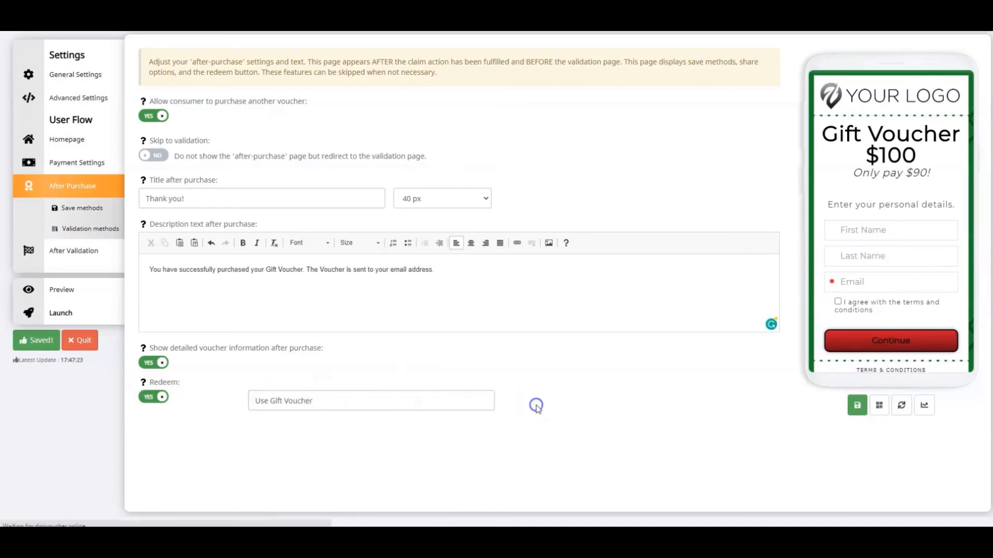
Step: Enable only Save2PDF and Save2MobileWallet as save methods and set the save button text to "Save Voucher"
{"action": "left_click", "coordinate": [83, 209]}
{"action": "left_click", "coordinate": [158, 105]}
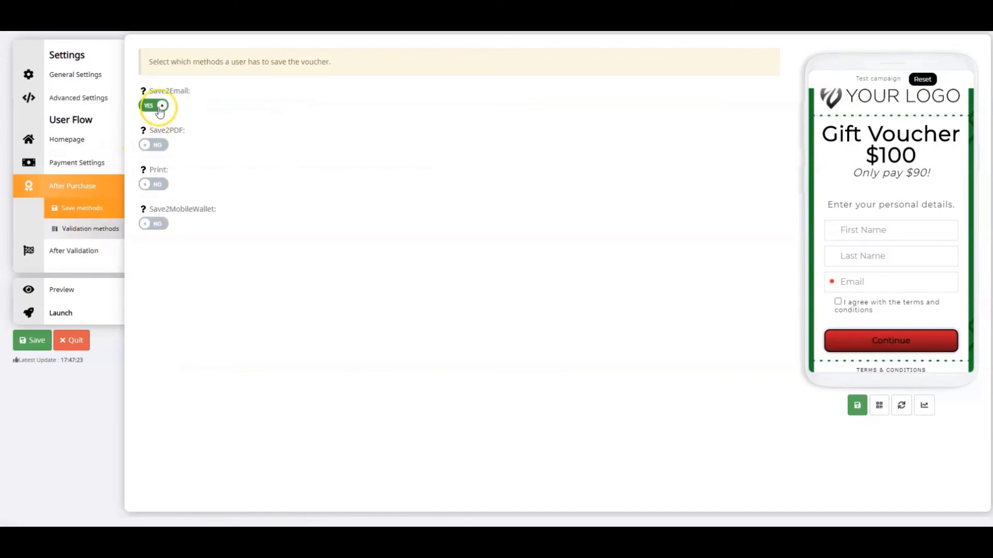
{"action": "left_click", "coordinate": [158, 146]}
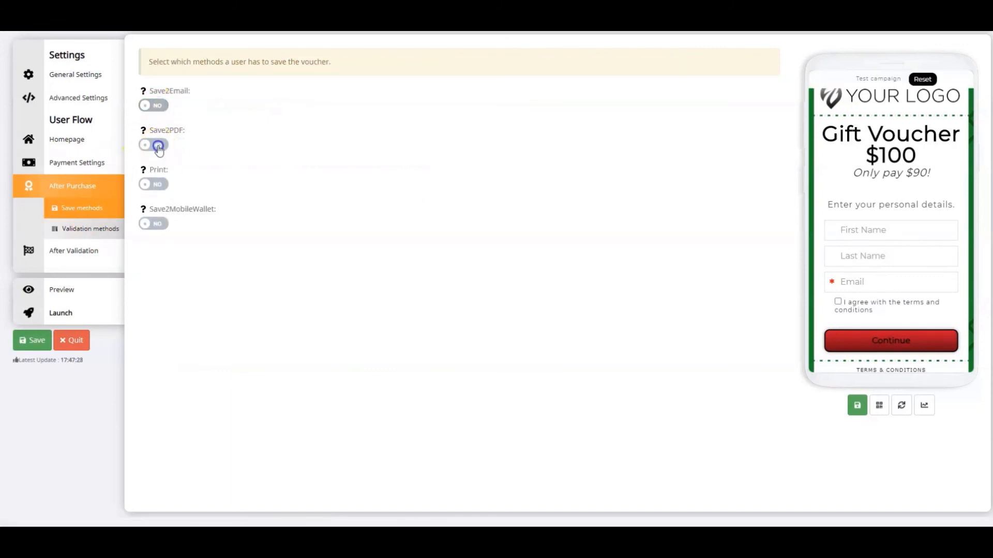
{"action": "left_click", "coordinate": [155, 223]}
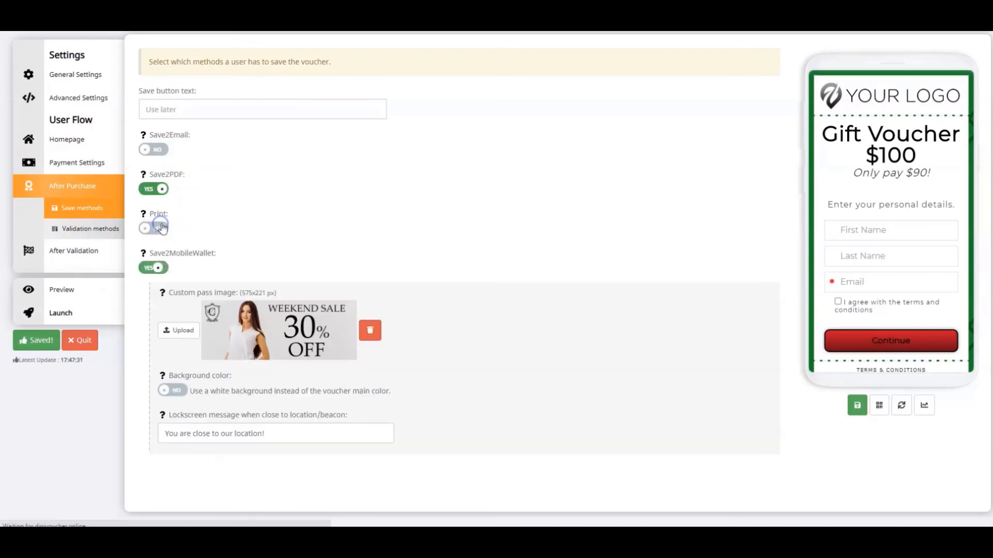
{"action": "left_click", "coordinate": [173, 109]}
{"action": "type", "text": "Save Voucher"}
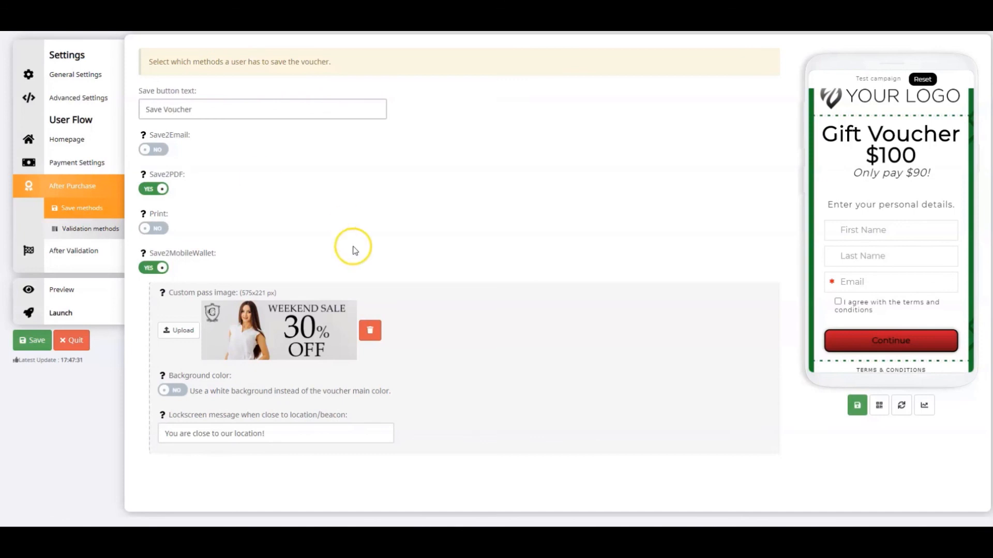
Step: Upload the file "Custom Pass Image" as the custom pass image for the mobile wallet
{"action": "left_click", "coordinate": [193, 335]}
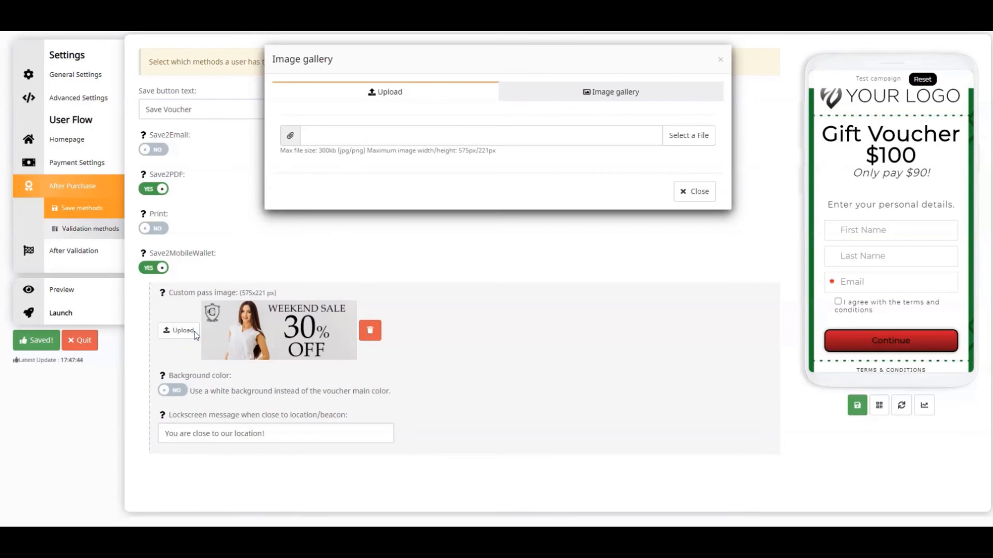
{"action": "left_click", "coordinate": [685, 138]}
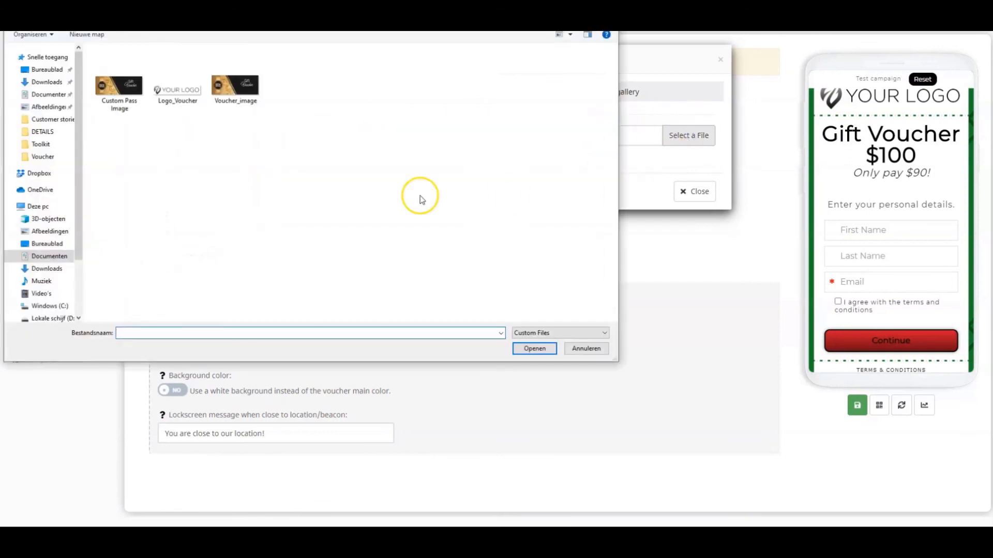
{"action": "left_click", "coordinate": [138, 103]}
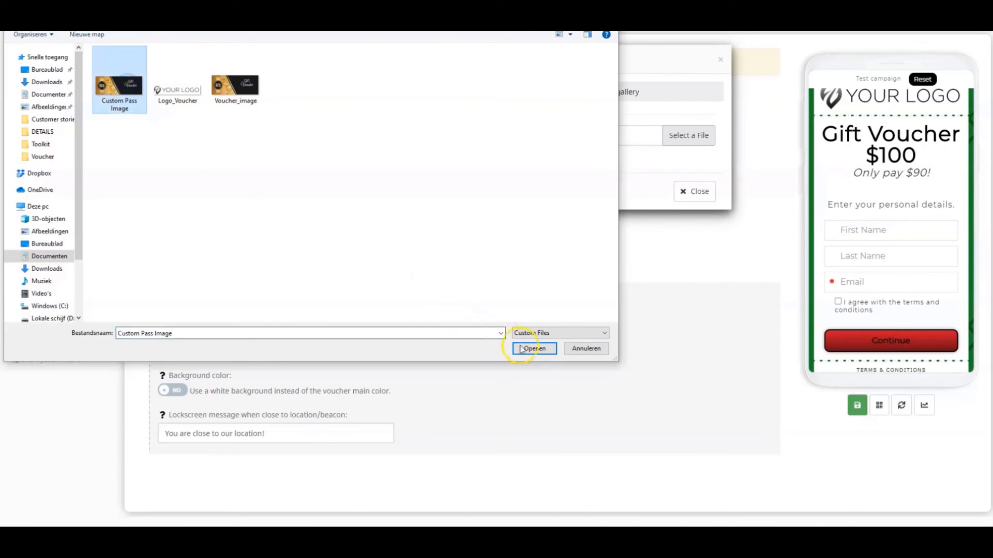